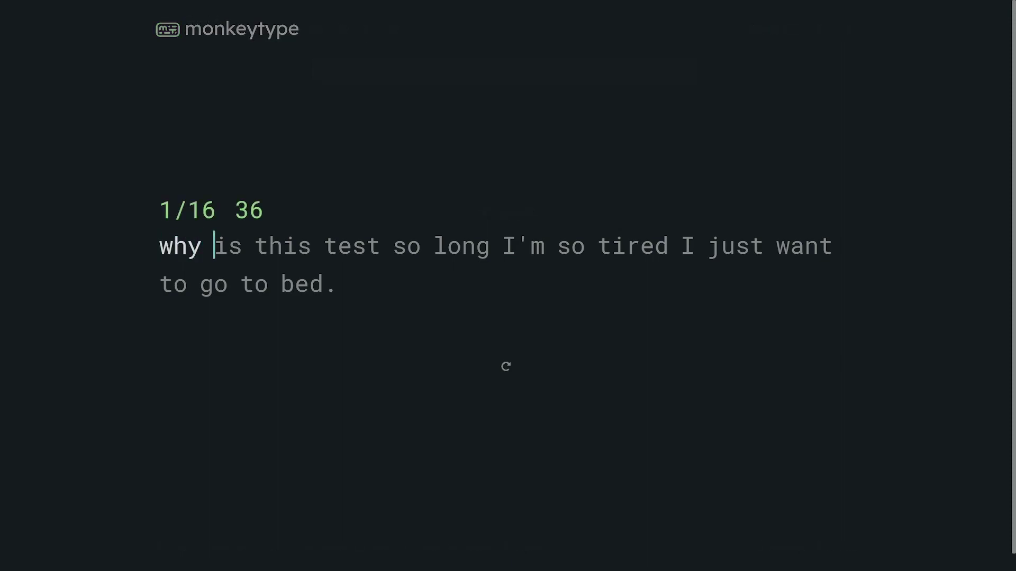
Type the custom passage's opening sentences, ending with 'Do I want to be good at english 200?'
type("is this ")
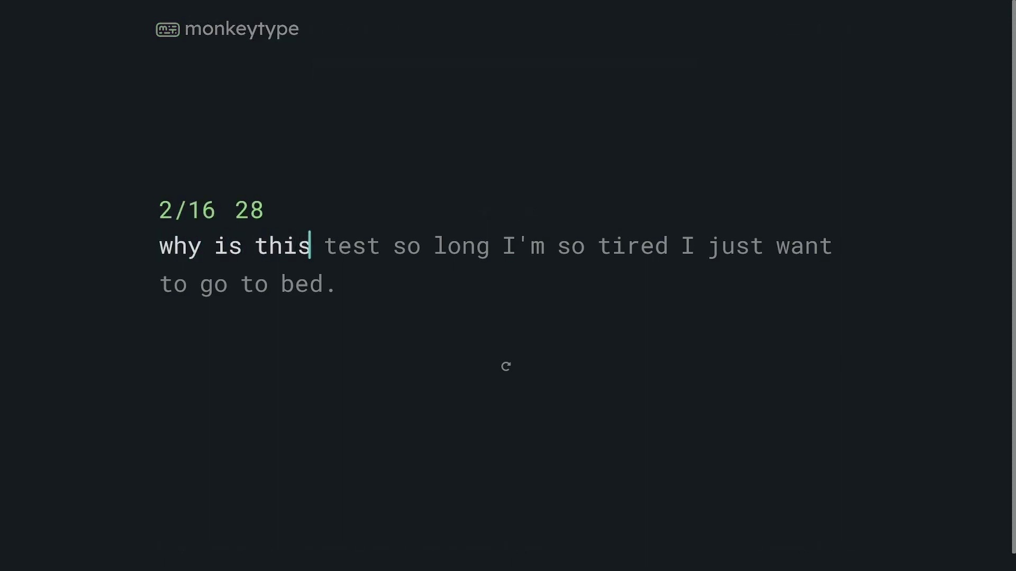
type("test ")
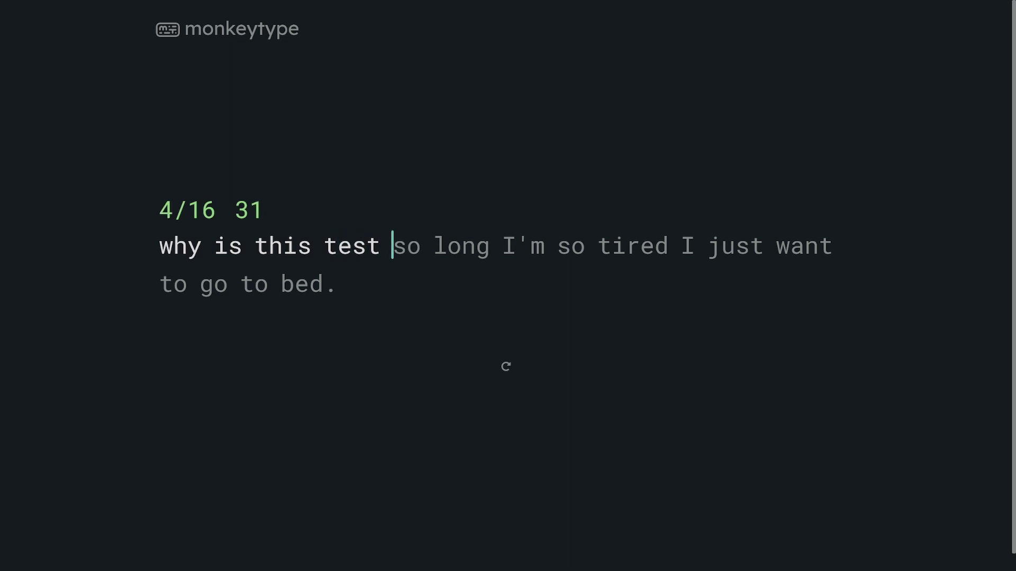
type("so lon")
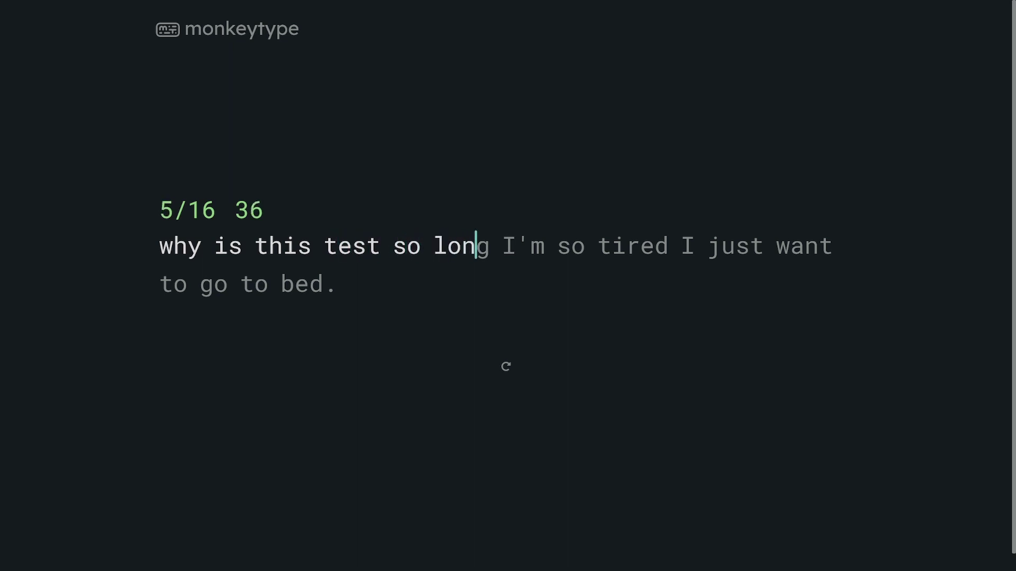
type("g I'm so")
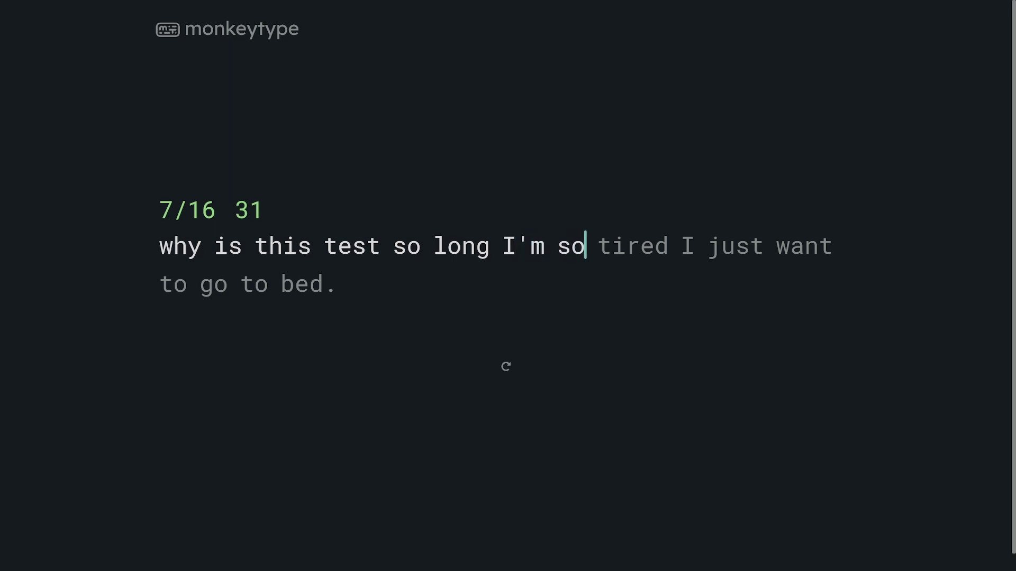
type("ed")
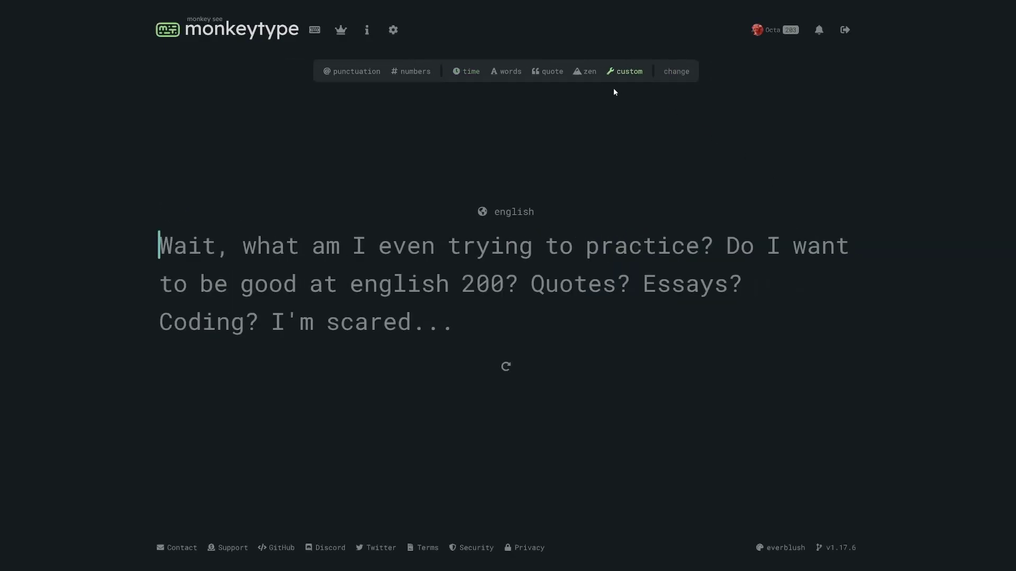
type("Wait, what am I even trying ")
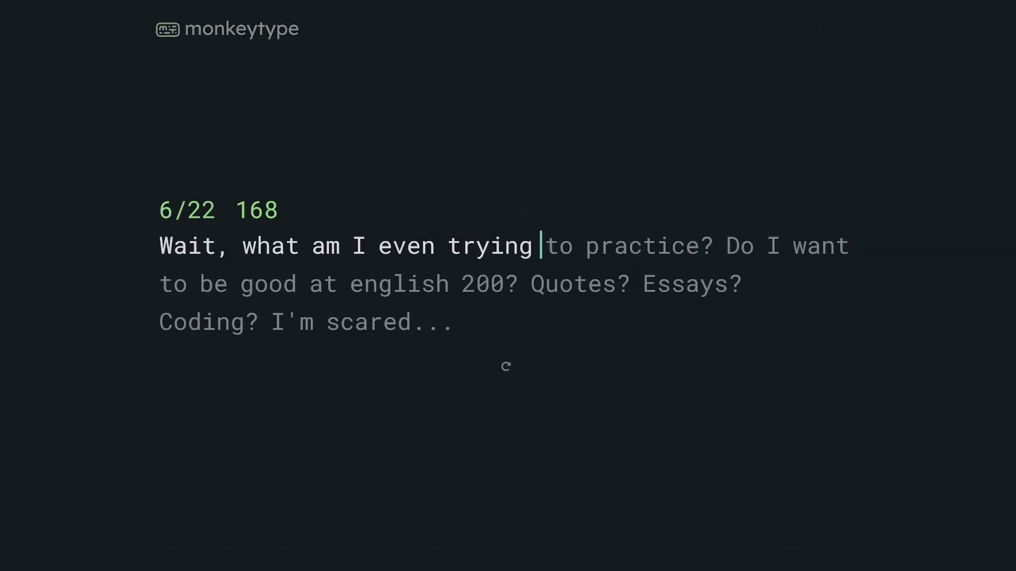
type("to practice? Do I want to be good at engli")
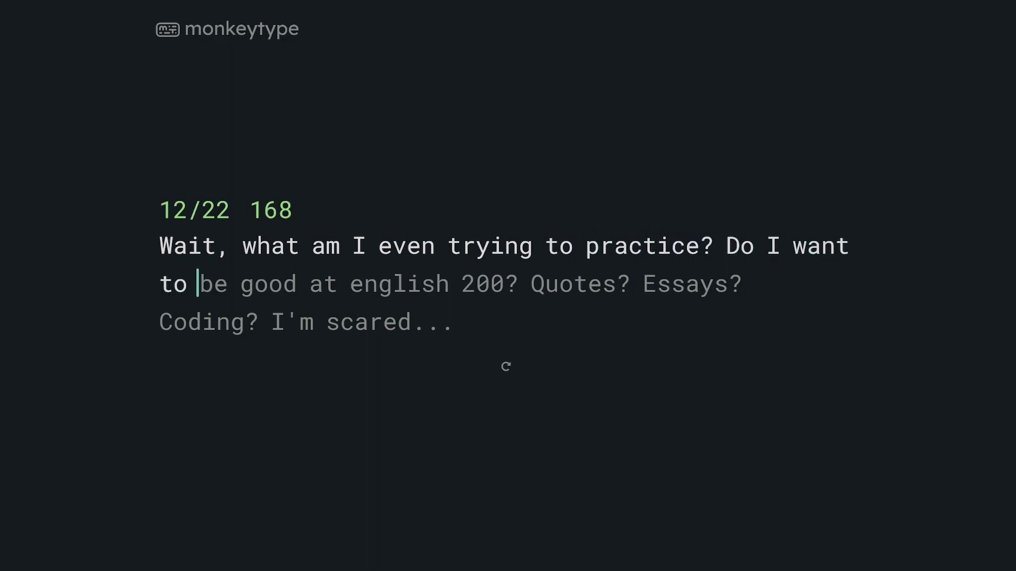
type("sh 200?")
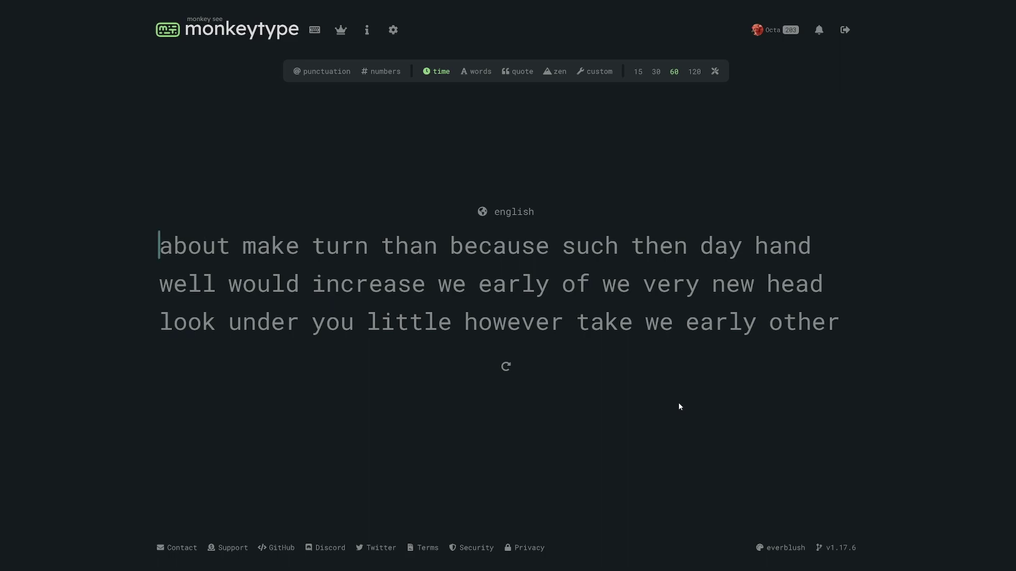
Turn on the 58008 funbox from the command palette
key("Escape")
type("fun")
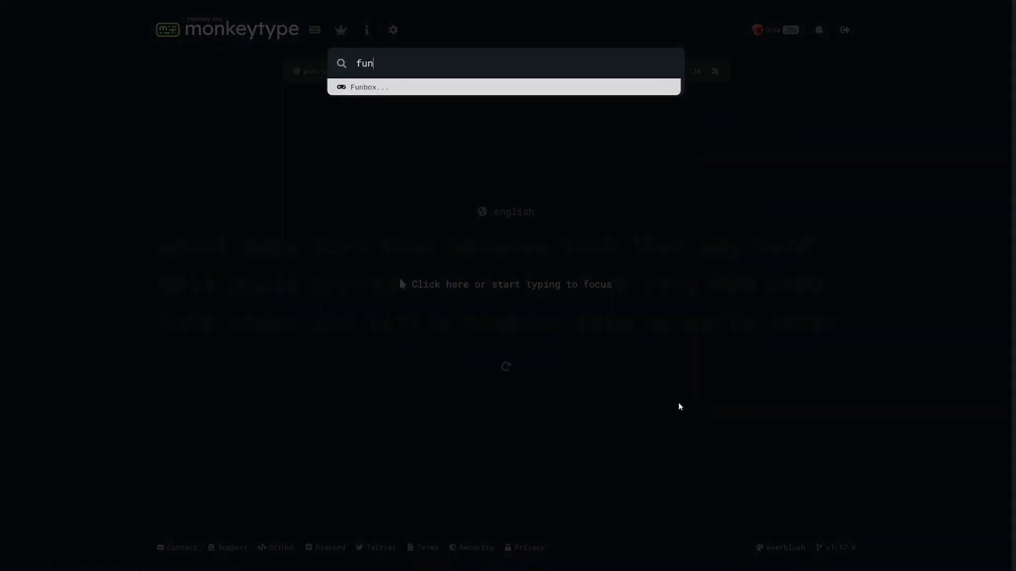
key("Return")
left_click(441, 105)
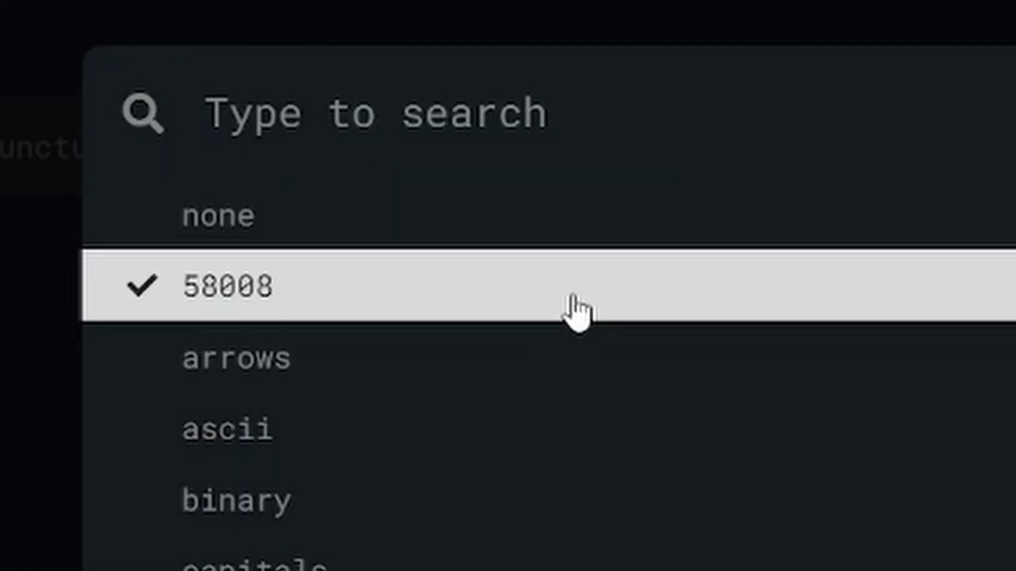
Set stop on error to word
key("BackSpace")
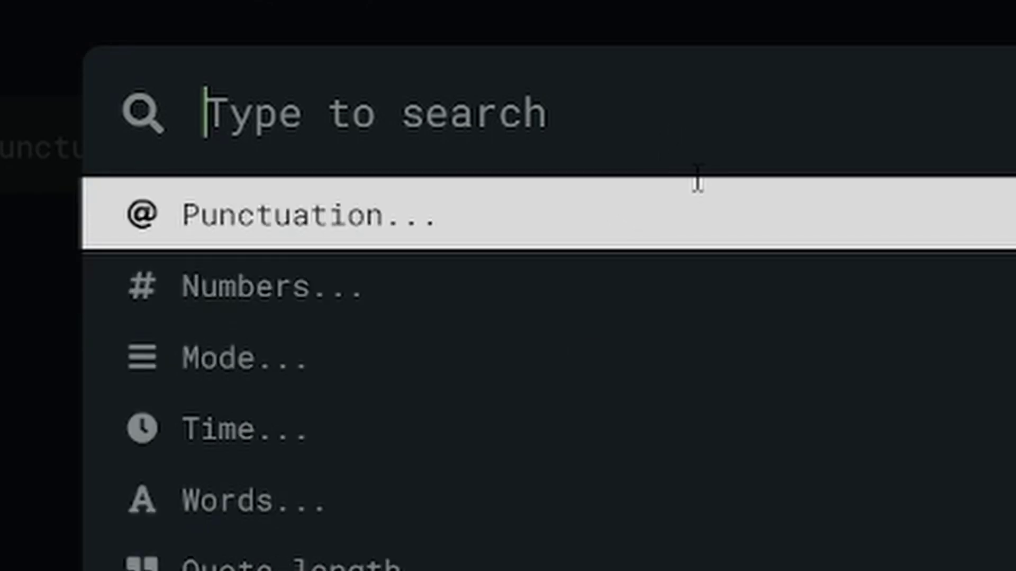
type("stop")
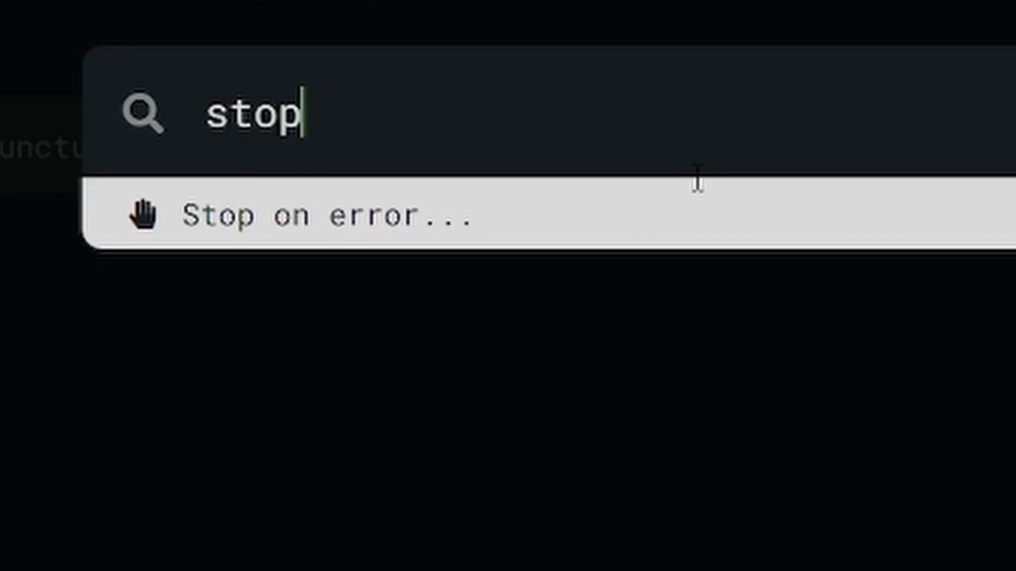
left_click(633, 229)
left_click(563, 349)
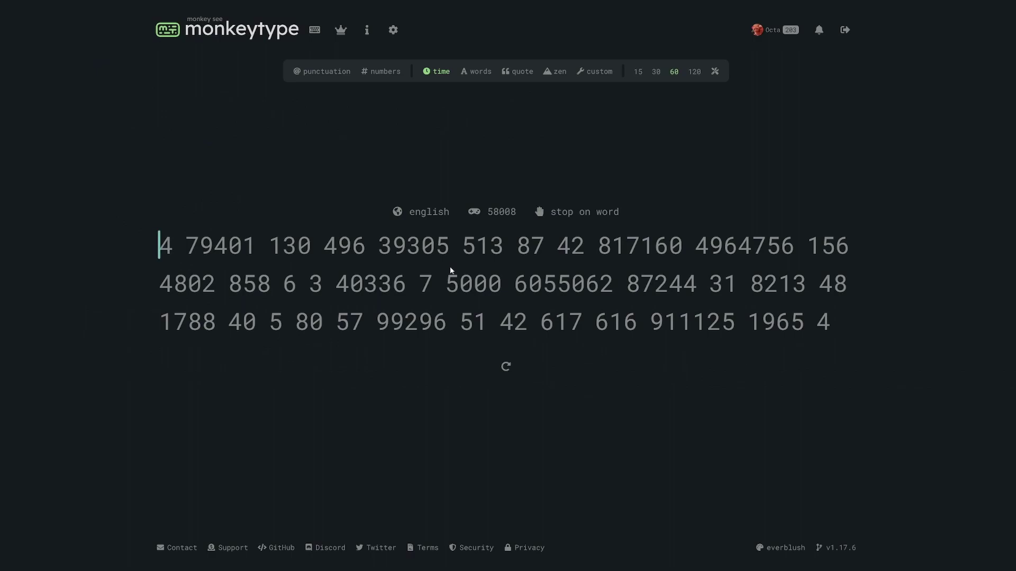
Turn on punctuation and start typing the number test, e.g. '616 507+8 94'
left_click(333, 74)
type("2+461")
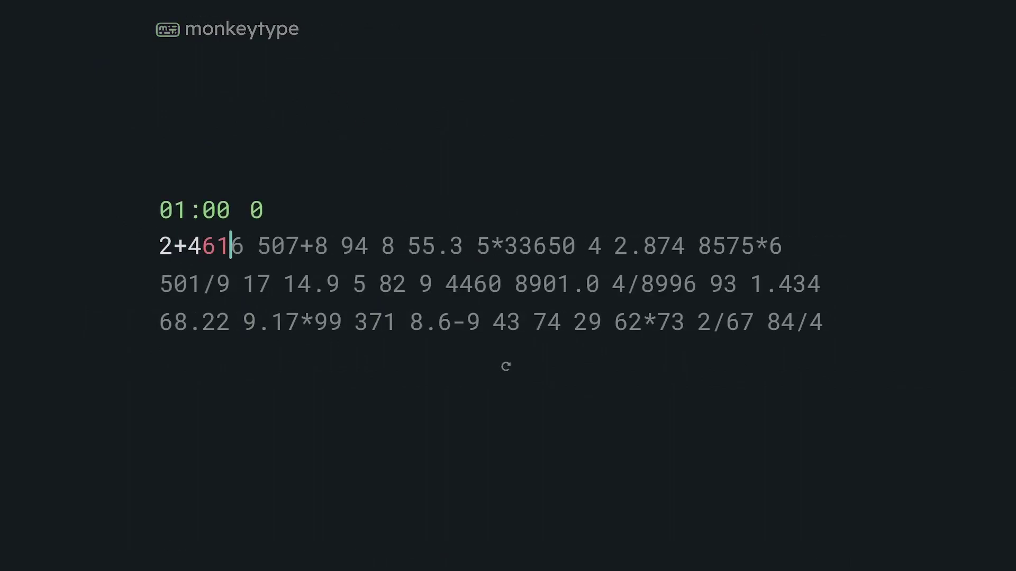
key("BackSpace")
key("BackSpace")
type("616 50")
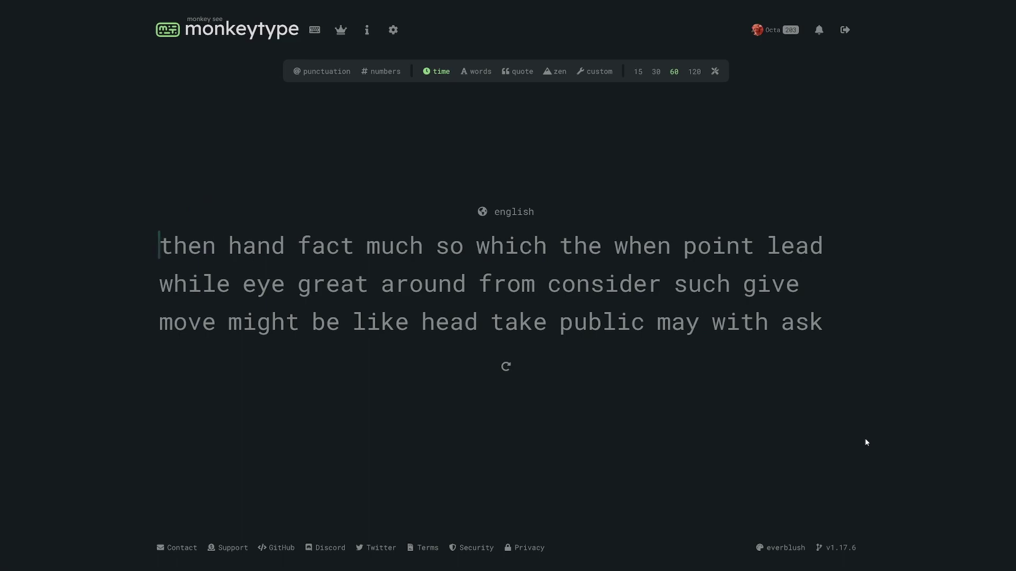
Switch the test language to english 10k
key("Escape")
type("lang")
key("Return")
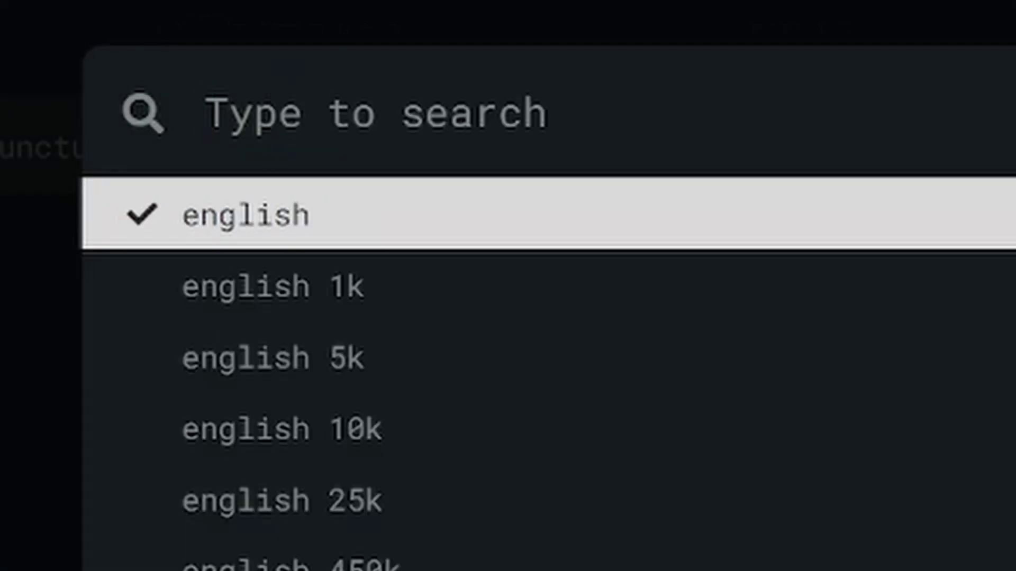
left_click(771, 447)
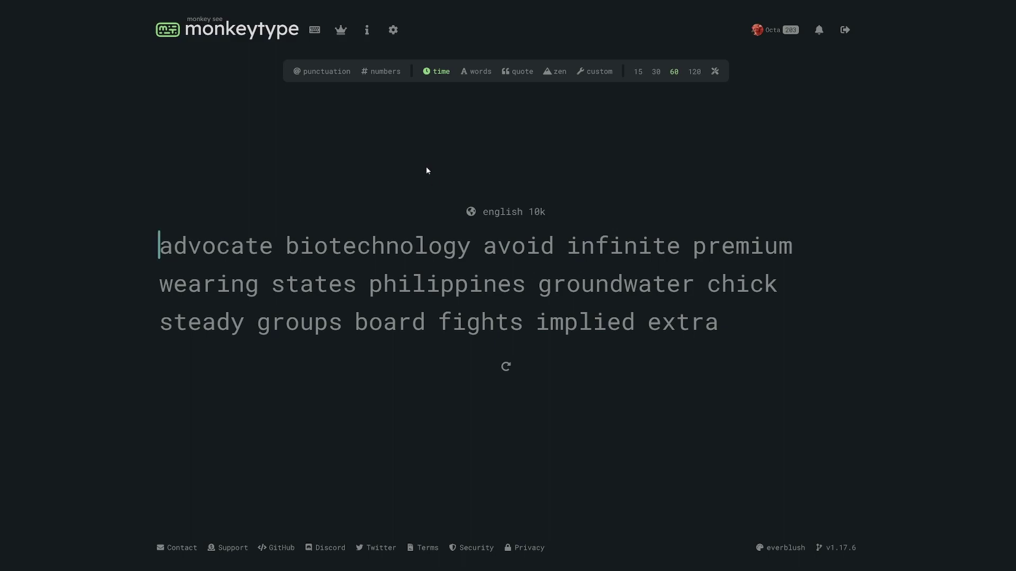
Turn on punctuation and set stop on error to word
left_click(332, 73)
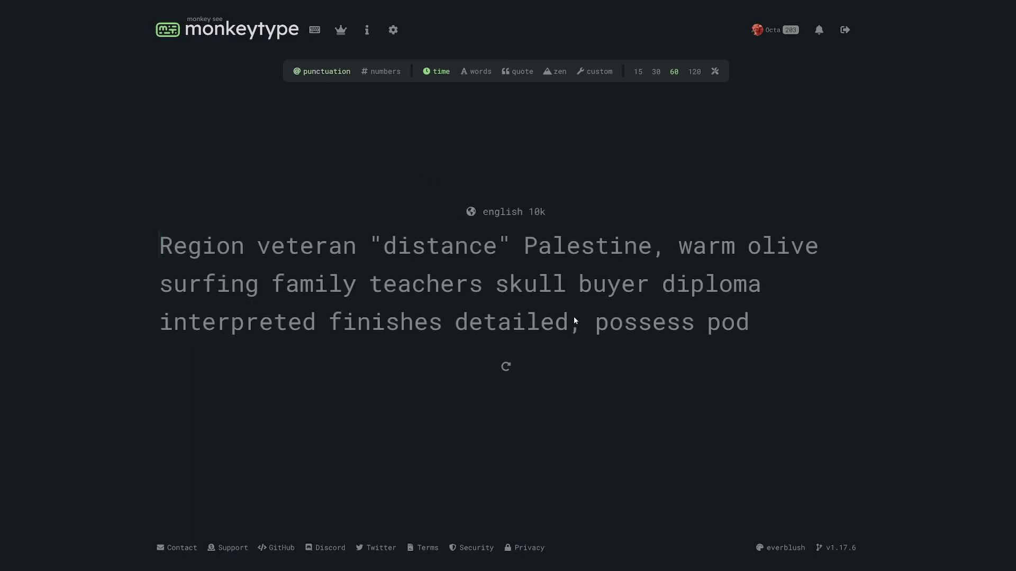
key("Escape")
type("stop")
key("Return")
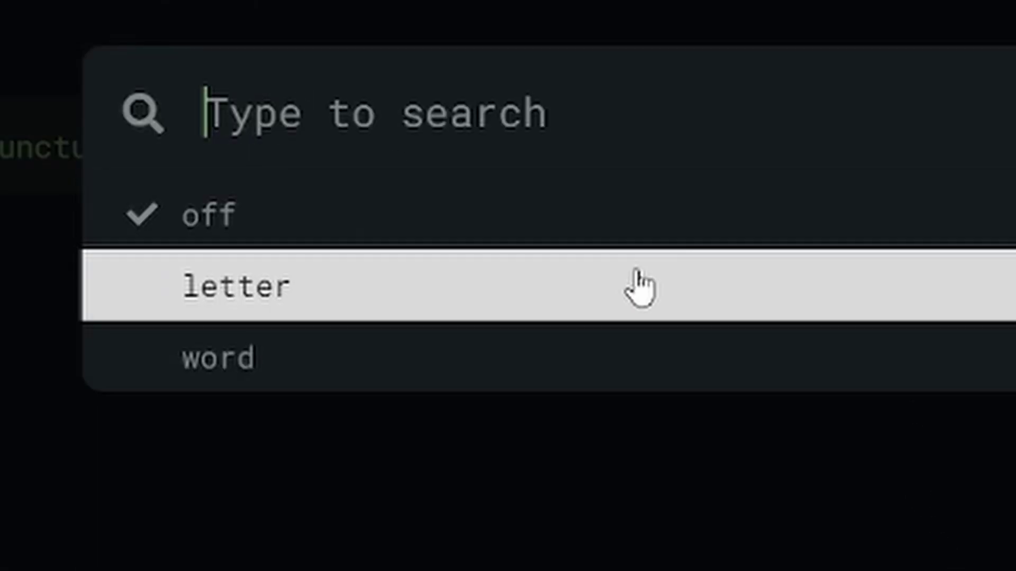
left_click(641, 289)
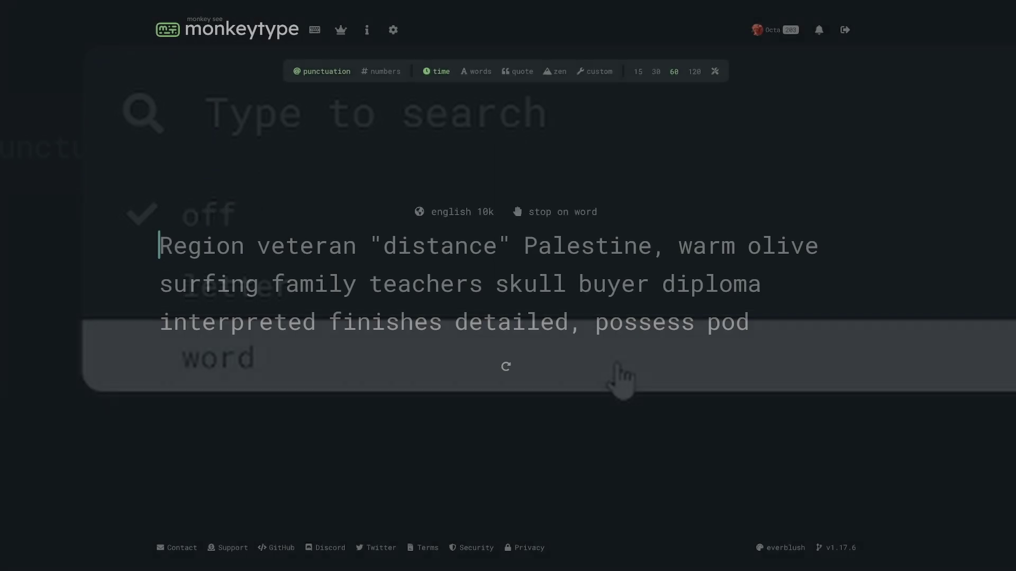
Start typing, restart the test with fresh words, then switch to quote mode
type("Region veteran \"di")
key("Tab")
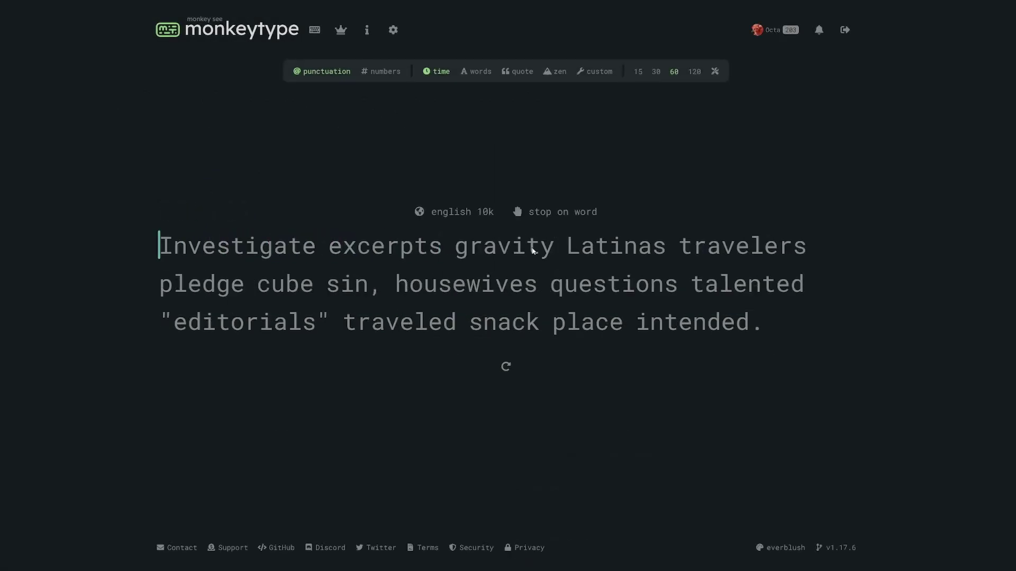
left_click(522, 71)
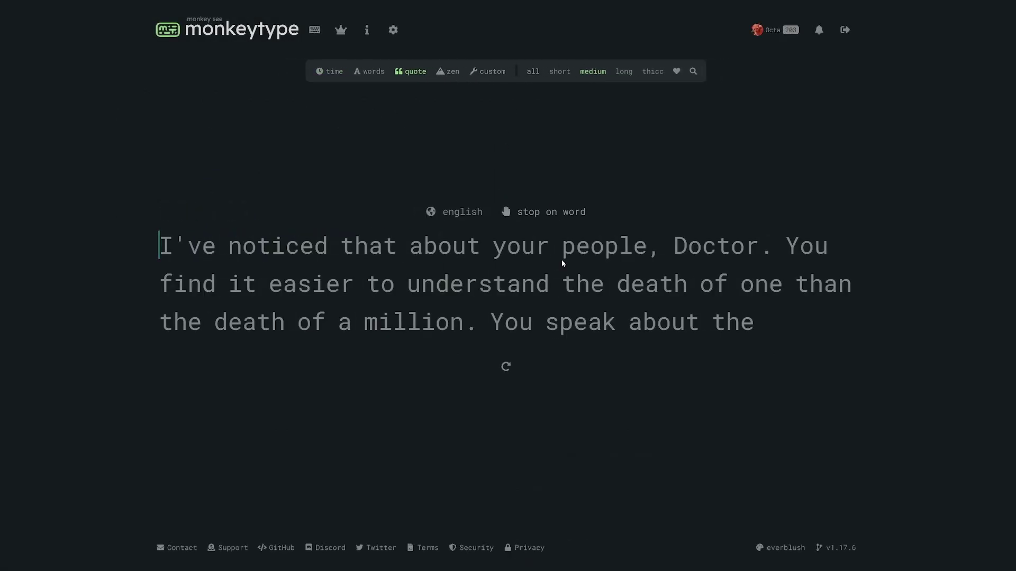
Change the test language to code julia, searching the language list
type("I've not")
key("Escape")
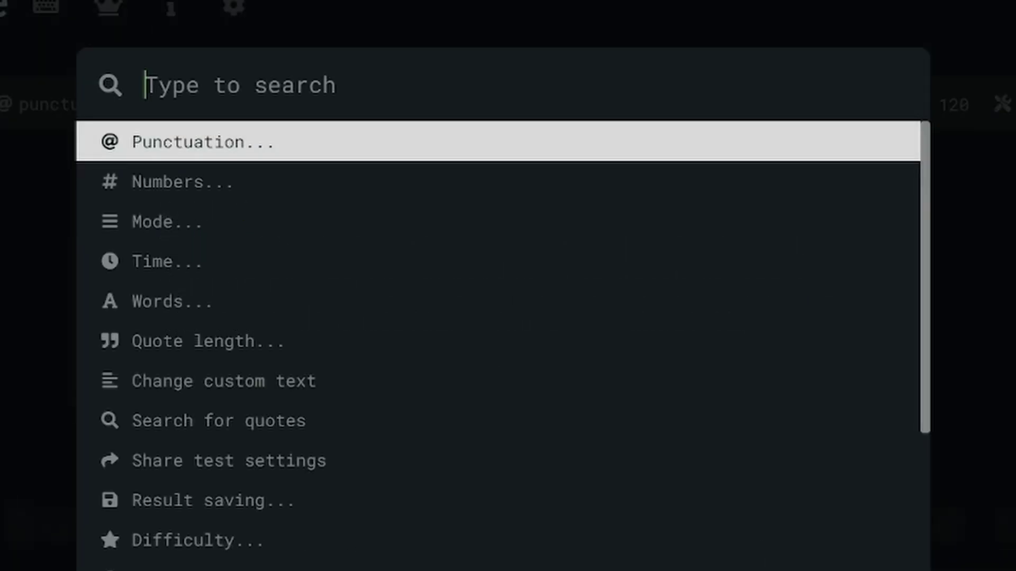
type("lang")
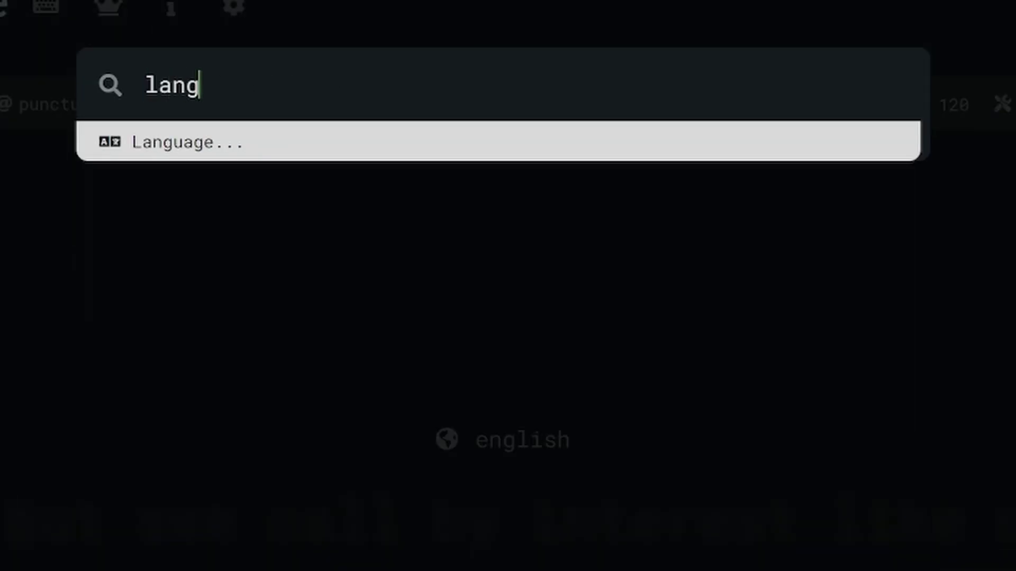
left_click(698, 154)
type("code")
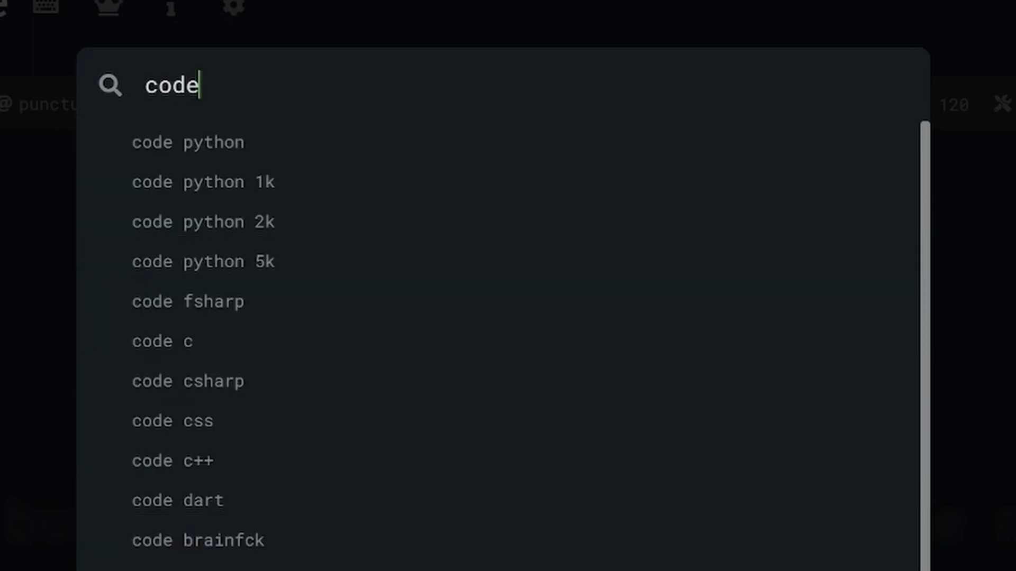
scroll(529, 343, "down", 10)
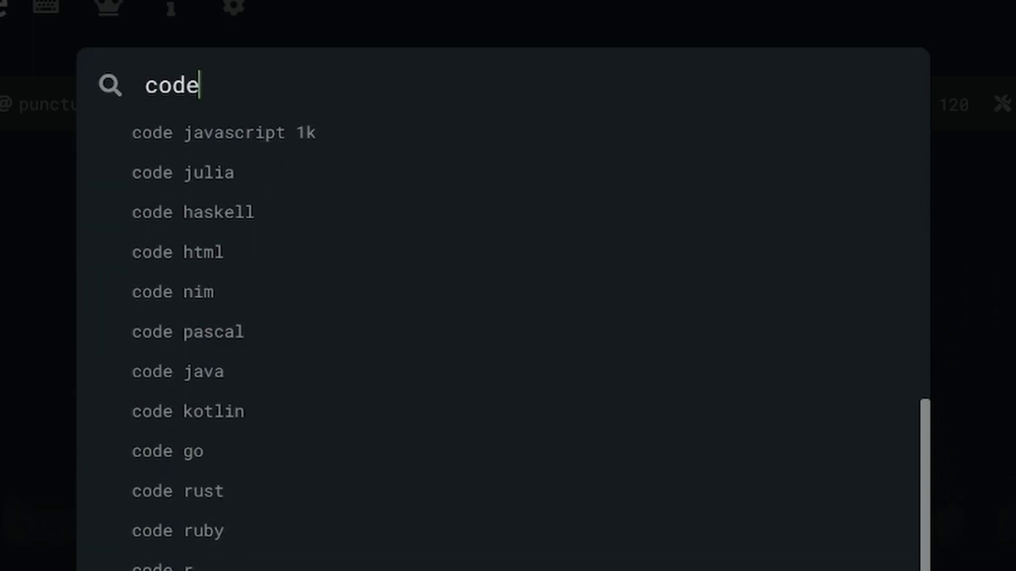
scroll(529, 344, "down", 6)
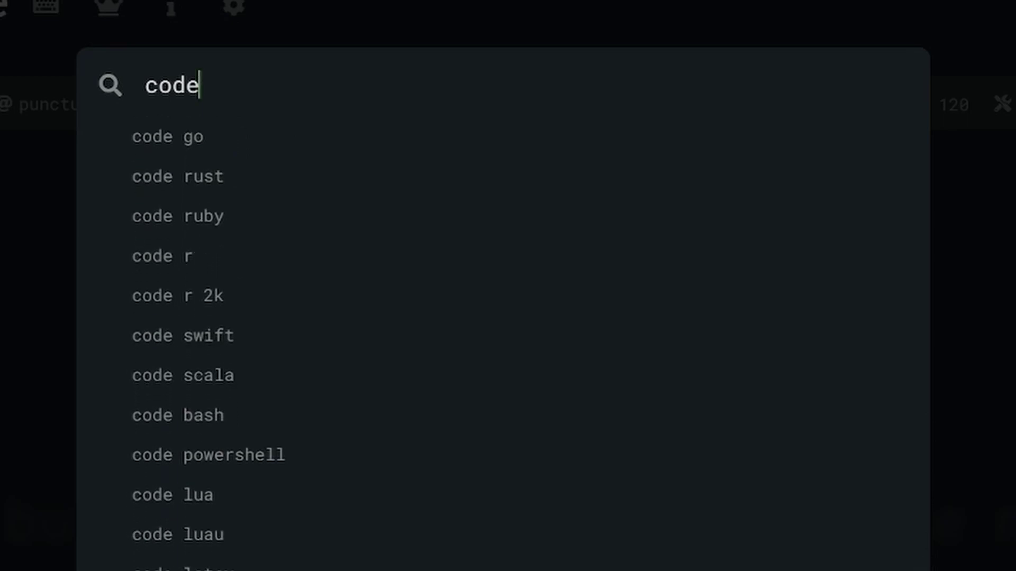
type("julia")
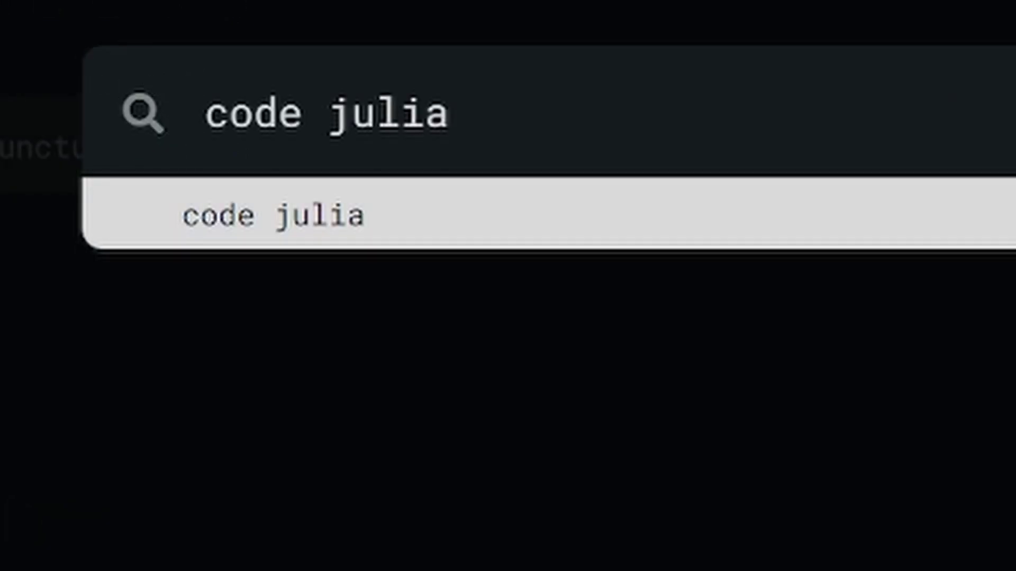
left_click(508, 230)
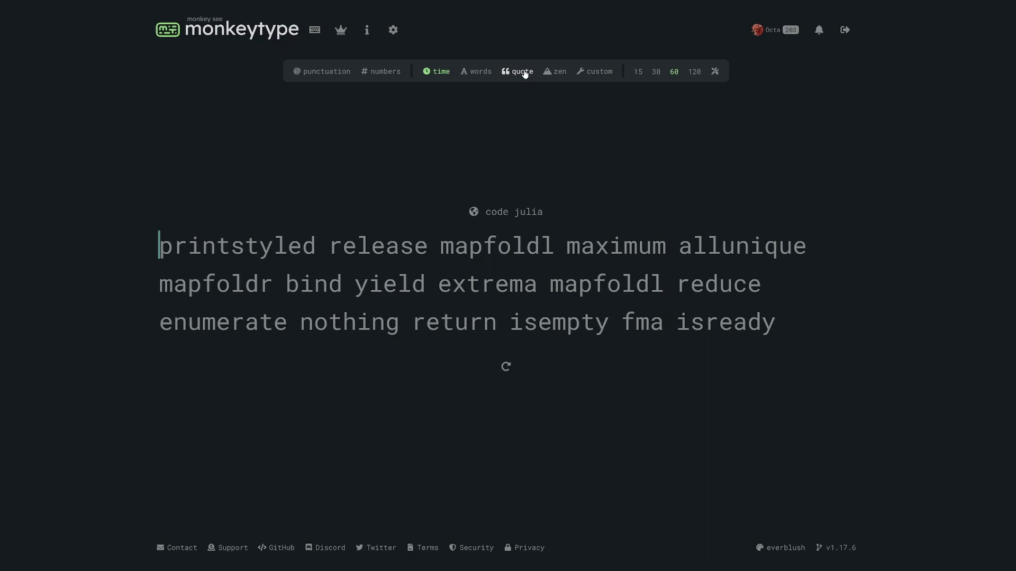
Switch to quotes, open quote search, and highlight the '6 result(s)' count
left_click(522, 72)
left_click(692, 72)
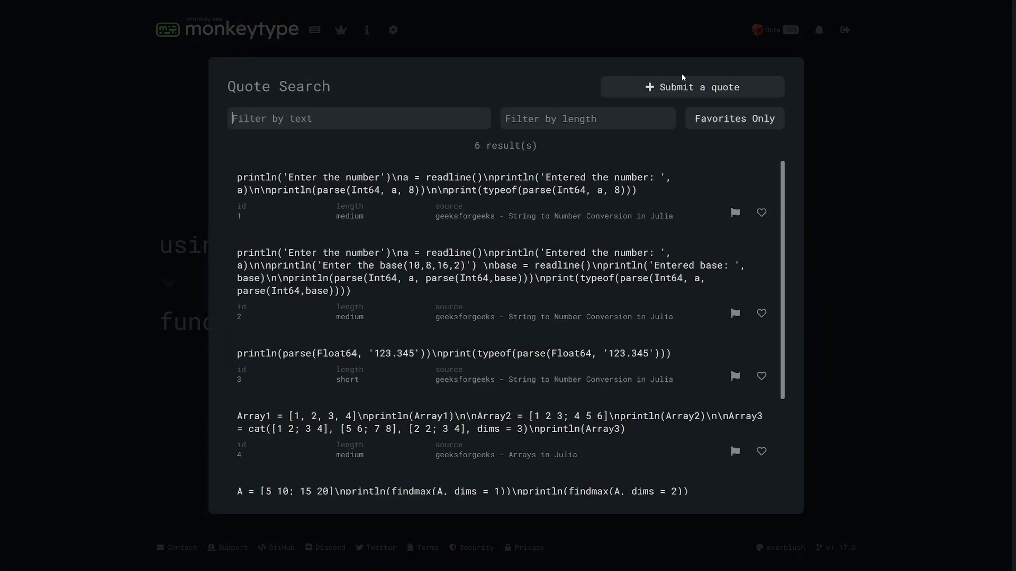
left_click_drag(469, 144, 550, 144)
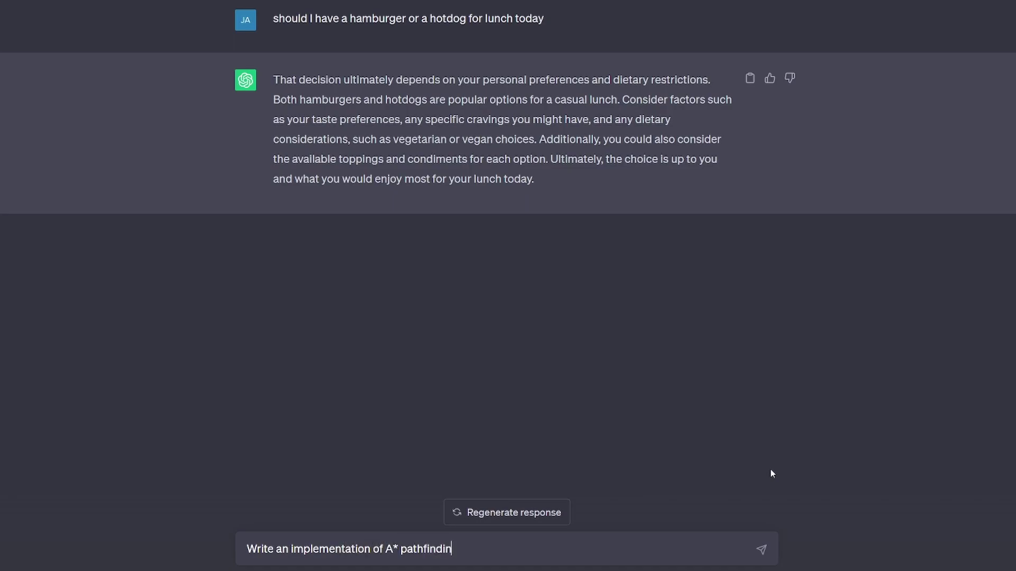
Finish the ChatGPT prompt 'Write an implementation of A* pathfinding in javascript' and send it
type("ript")
key("Return")
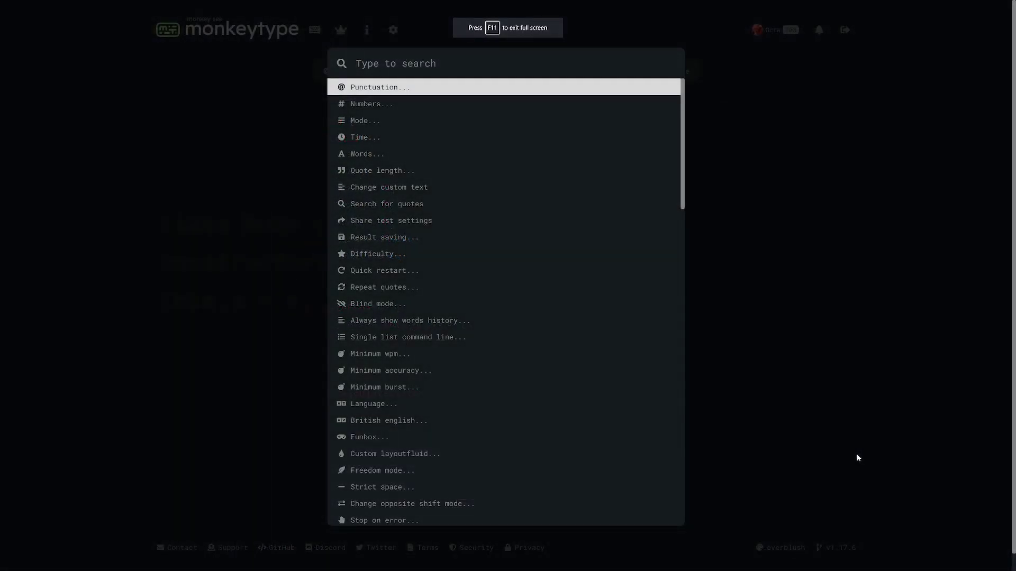
Turn the 'Show all lines' setting on
type("show")
left_click(582, 286)
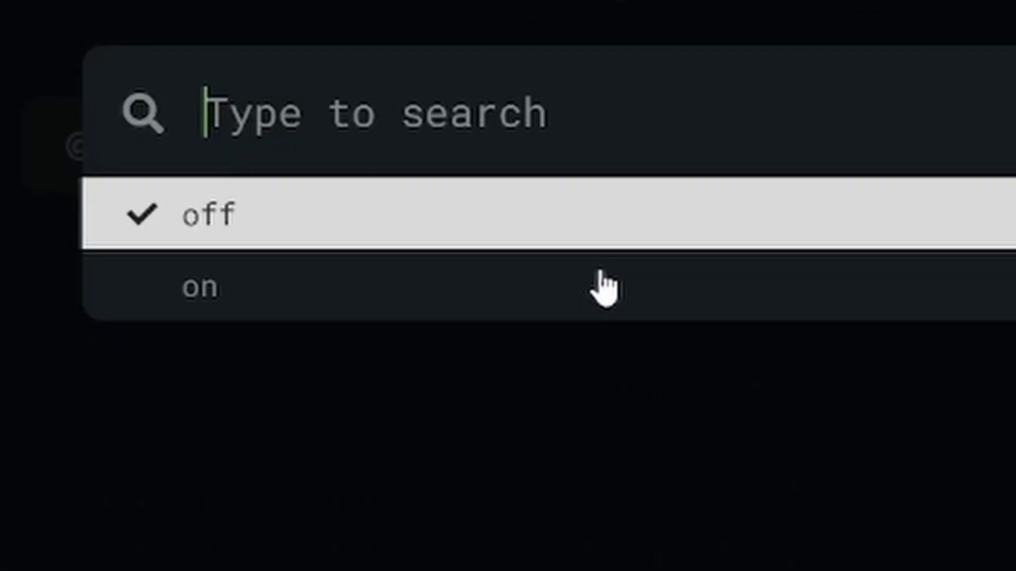
left_click(669, 306)
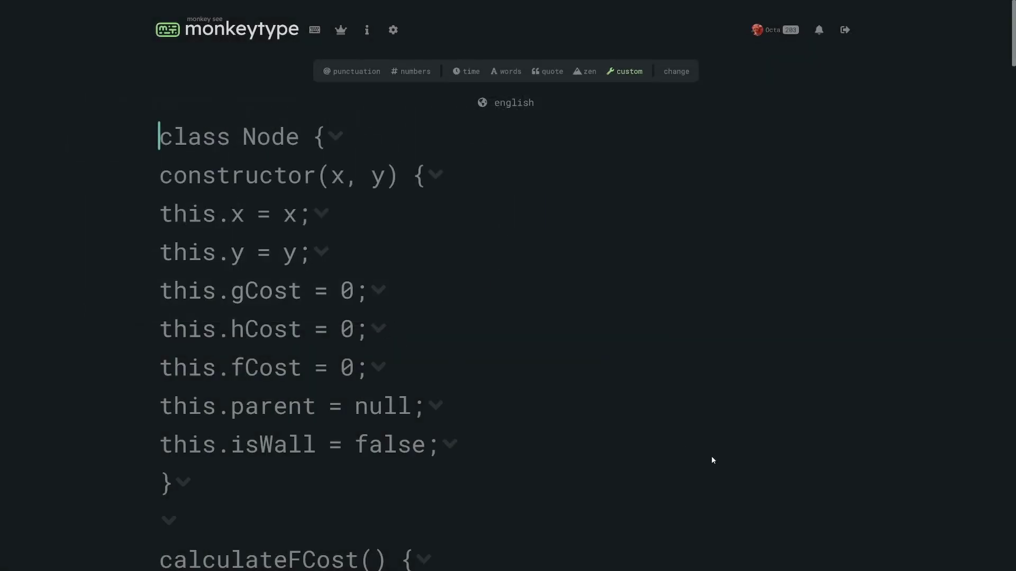
Start typing the A* code: 'class Node {' and 'constructor(x, y) this.x ='
type("class Node {")
key("Return")
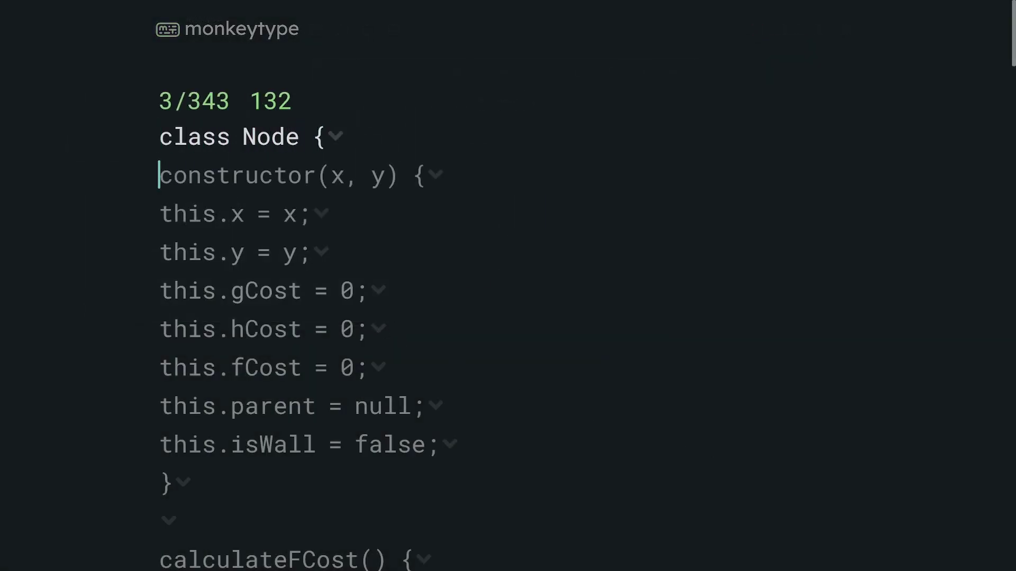
type("constructor(x, y) ")
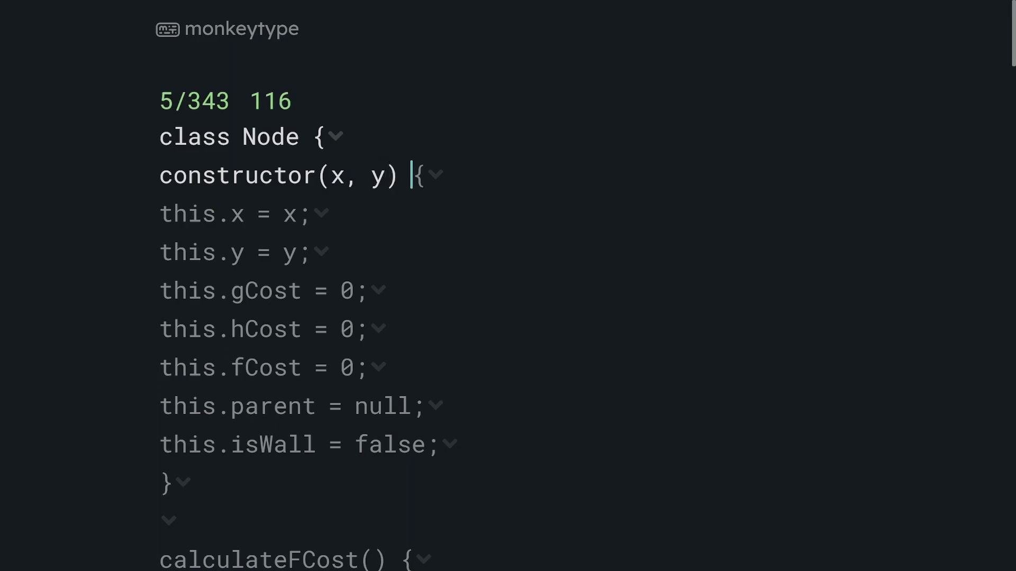
type("this.x")
type("=")
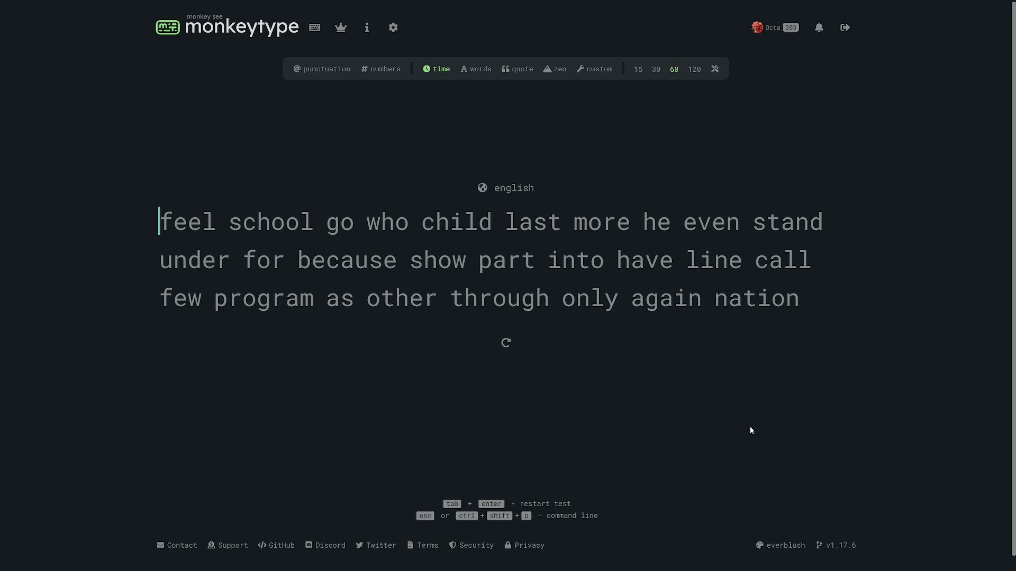
Look through the keymap mode and keymap layout lists, filtering for 'oct'
key("Escape")
type("key")
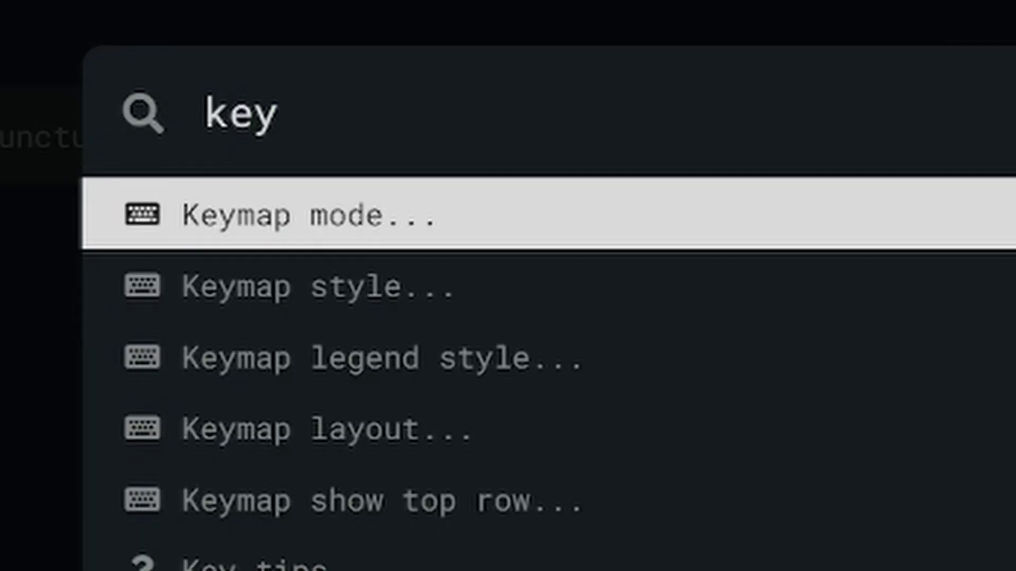
key("Return")
key("Escape")
type("keymap")
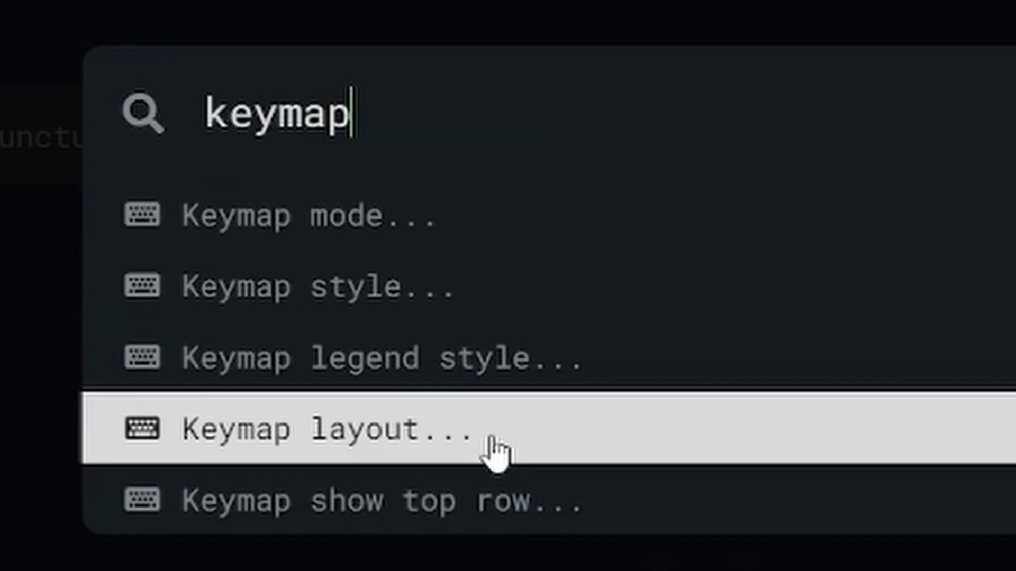
left_click(494, 449)
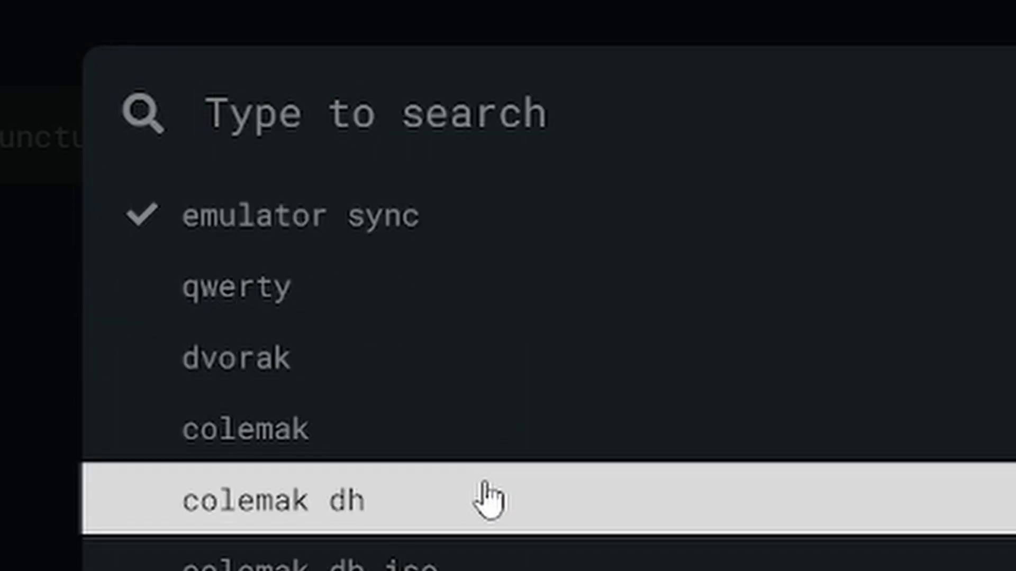
type("oct")
key("Escape")
Set the layout emulator to octa8, filtering the layout list with 'octa'
type("layout")
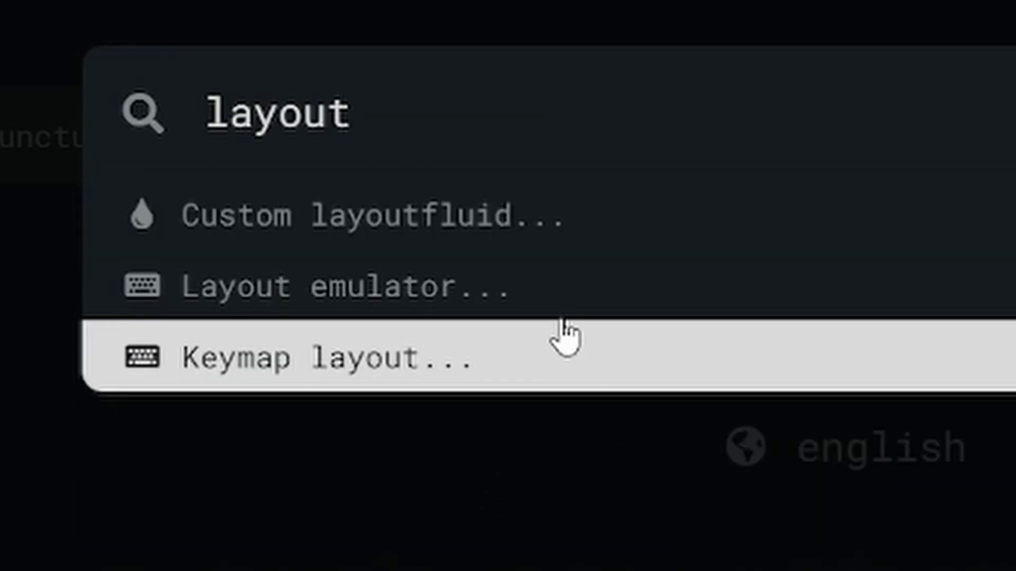
left_click(559, 334)
type("ot")
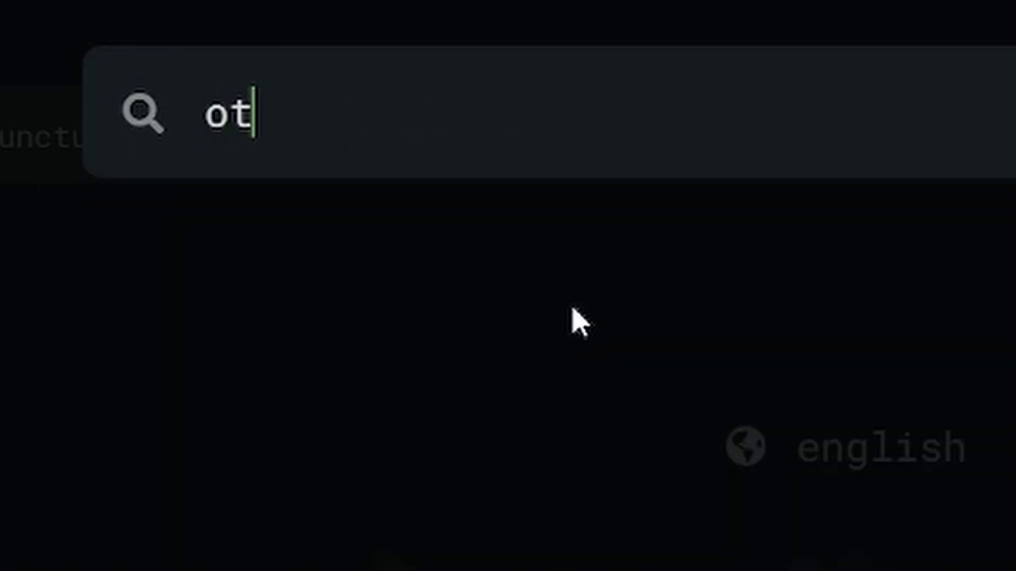
key("BackSpace")
type("cta")
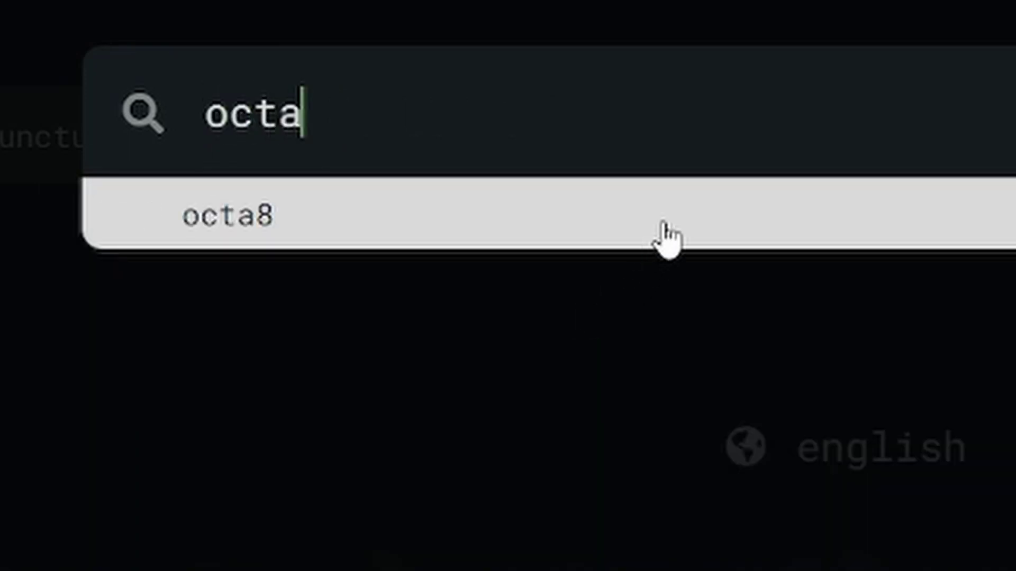
left_click(665, 238)
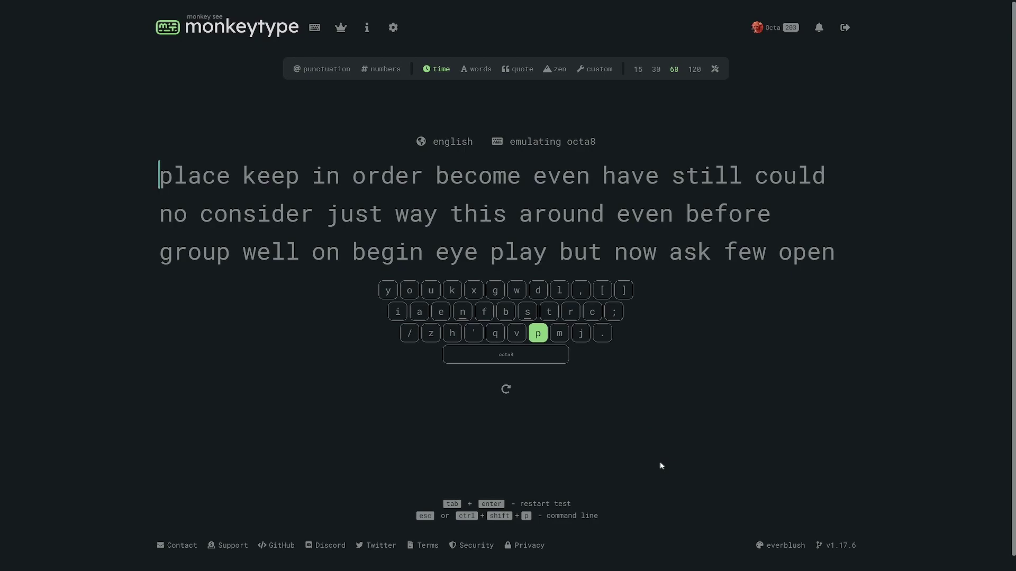
Type the opening octa8 test words 'place keep in', then 'tell hand again'
type("pla")
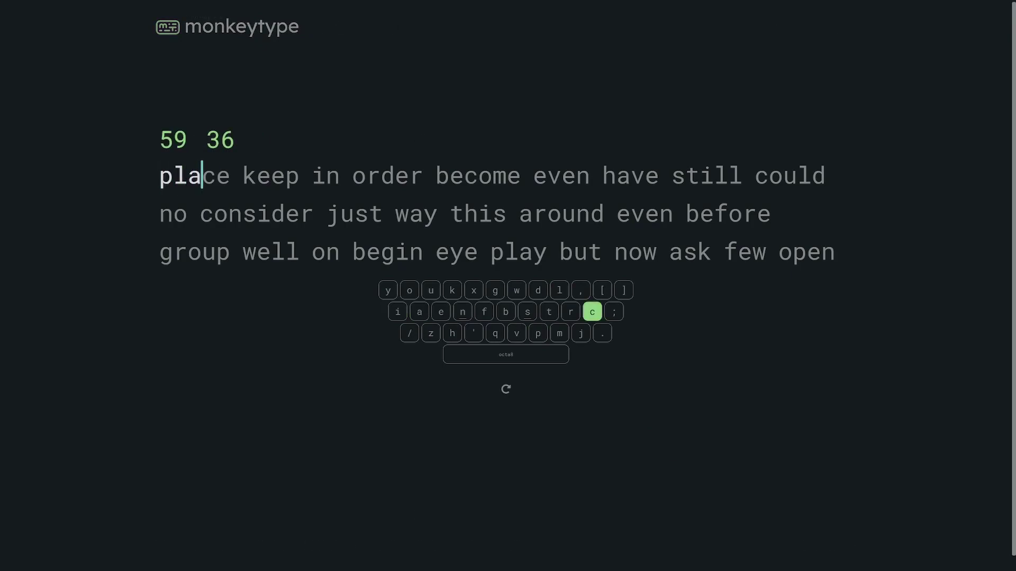
type("ce ")
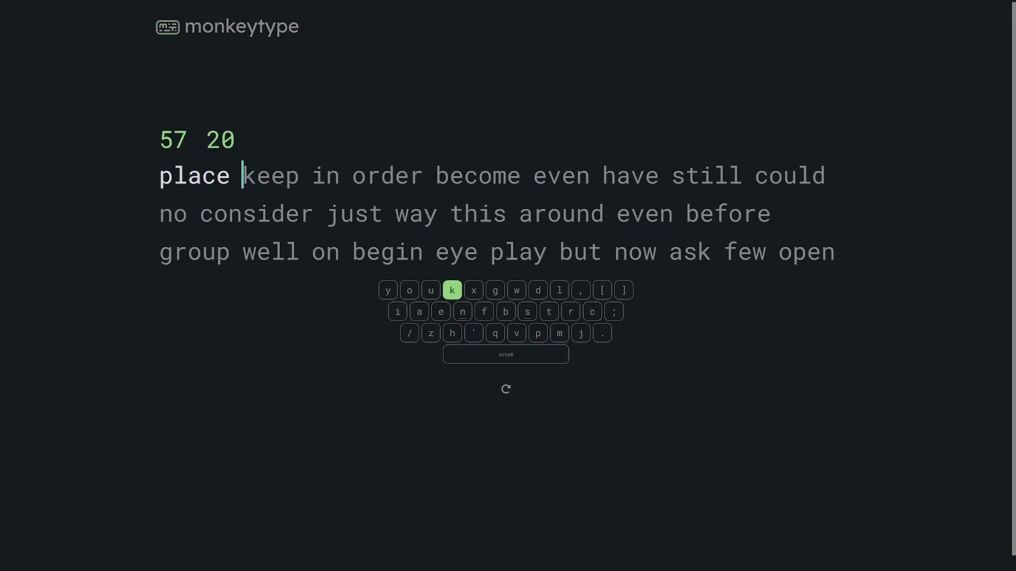
type("keep")
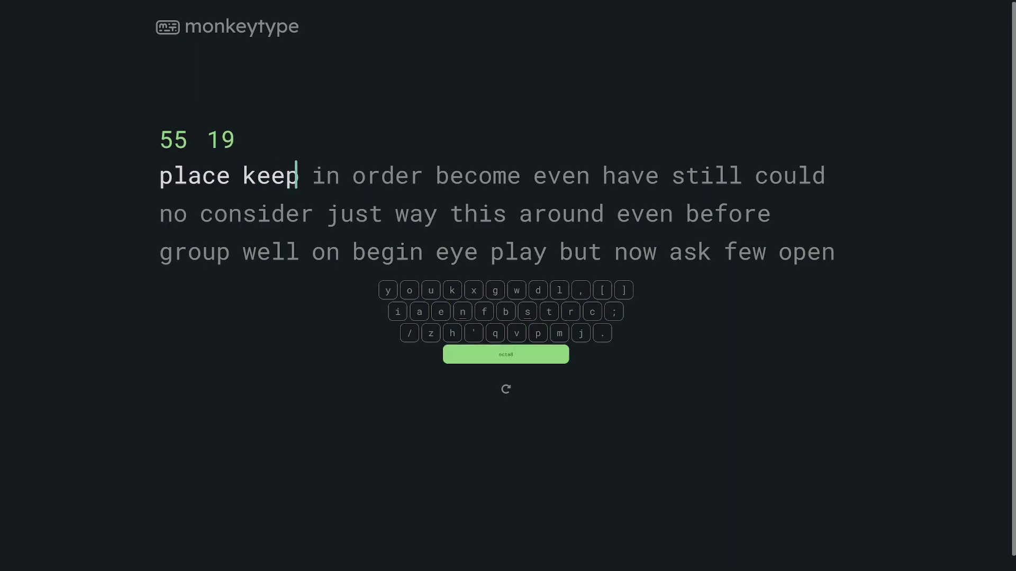
type(" in ")
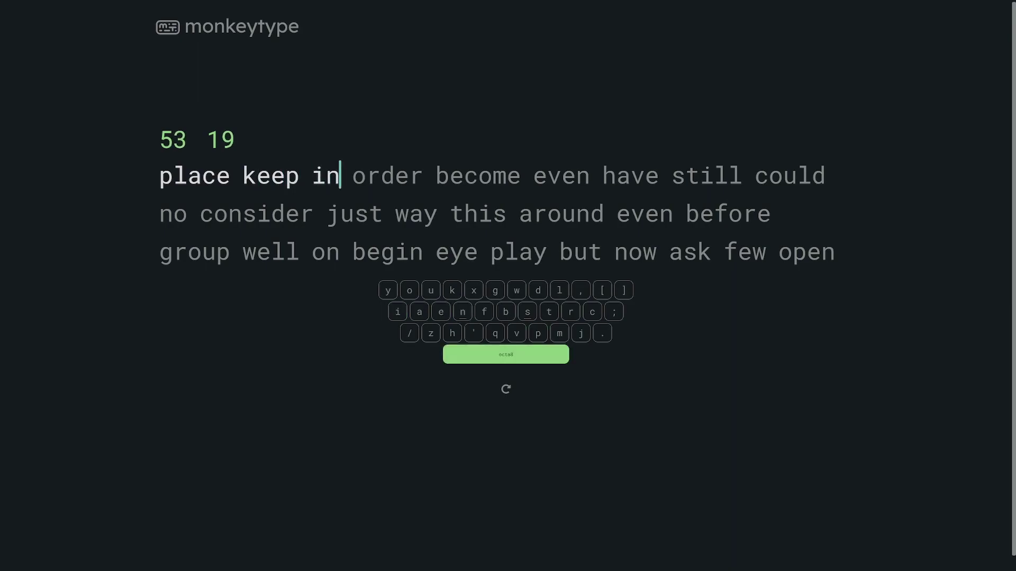
type("o")
type("tell ha")
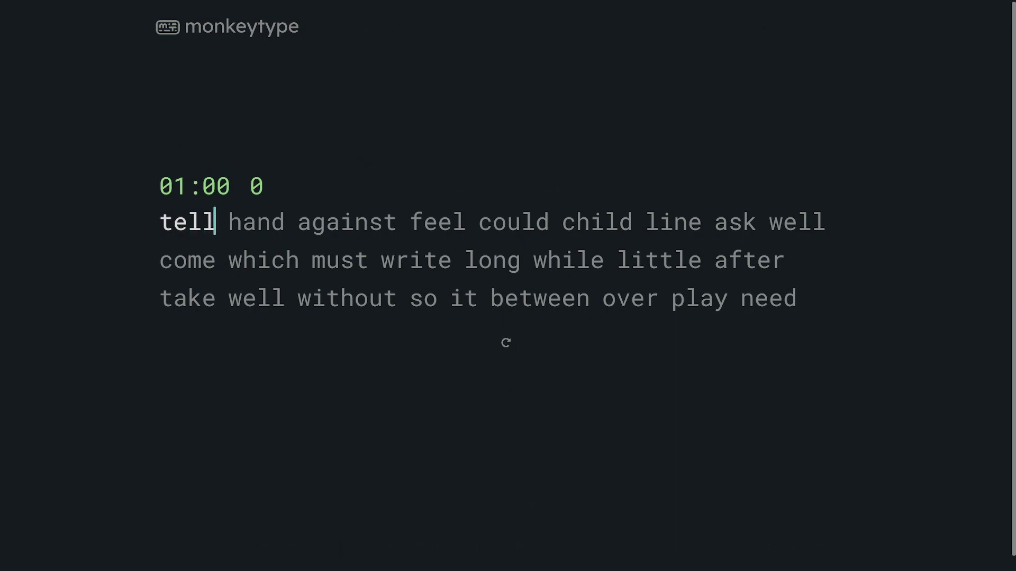
type("nd again")
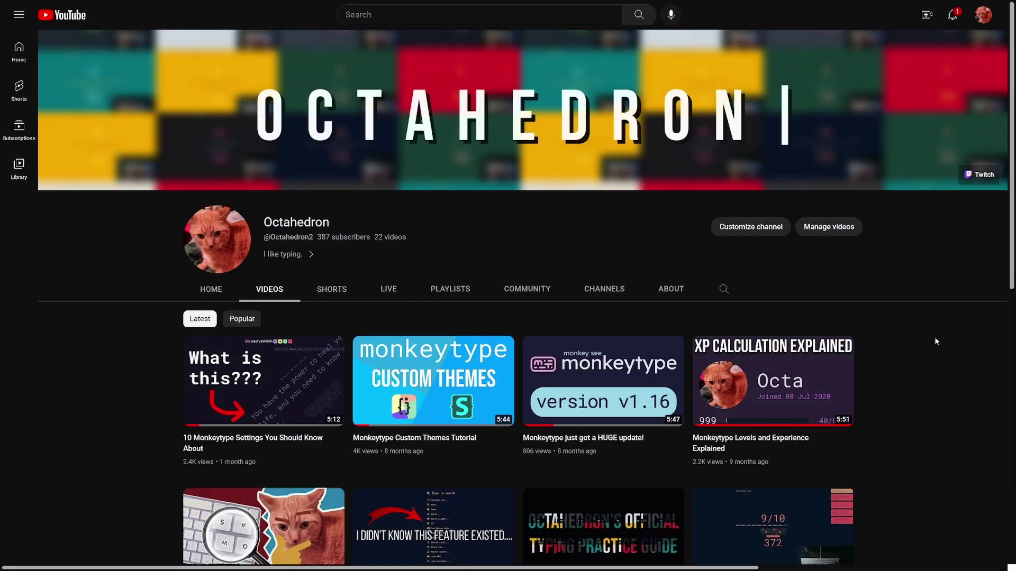
Scroll down through the channel's videos, then type 'words knight and cole are pretty hard for me, for example.'
scroll(933, 332, "down", 3)
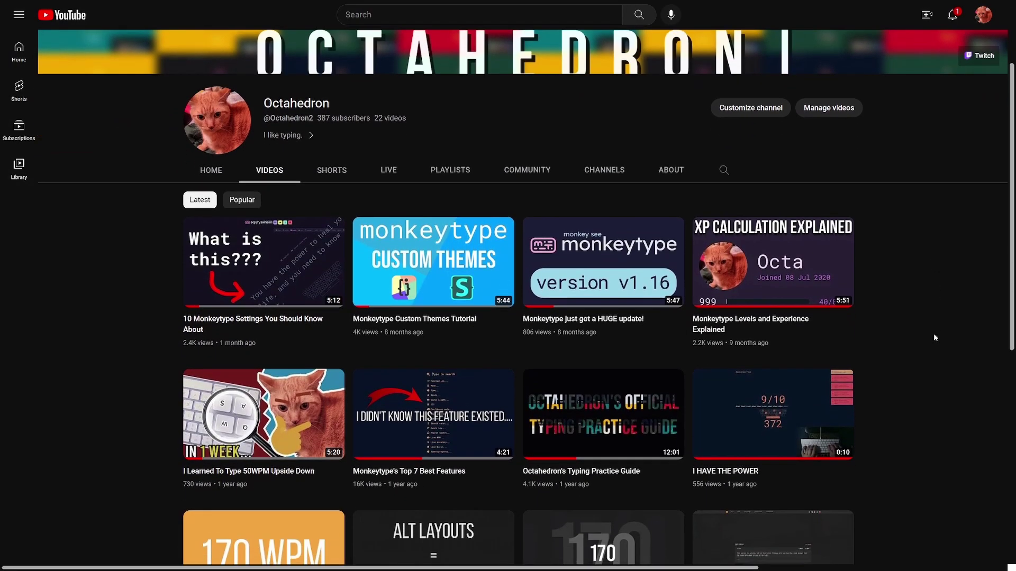
scroll(934, 335, "down", 4)
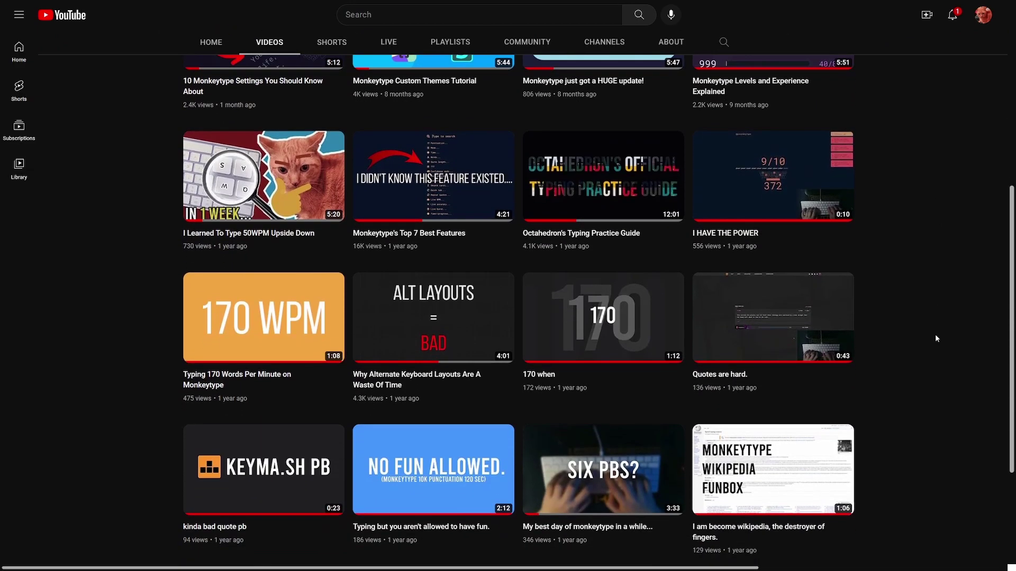
scroll(935, 335, "down", 1)
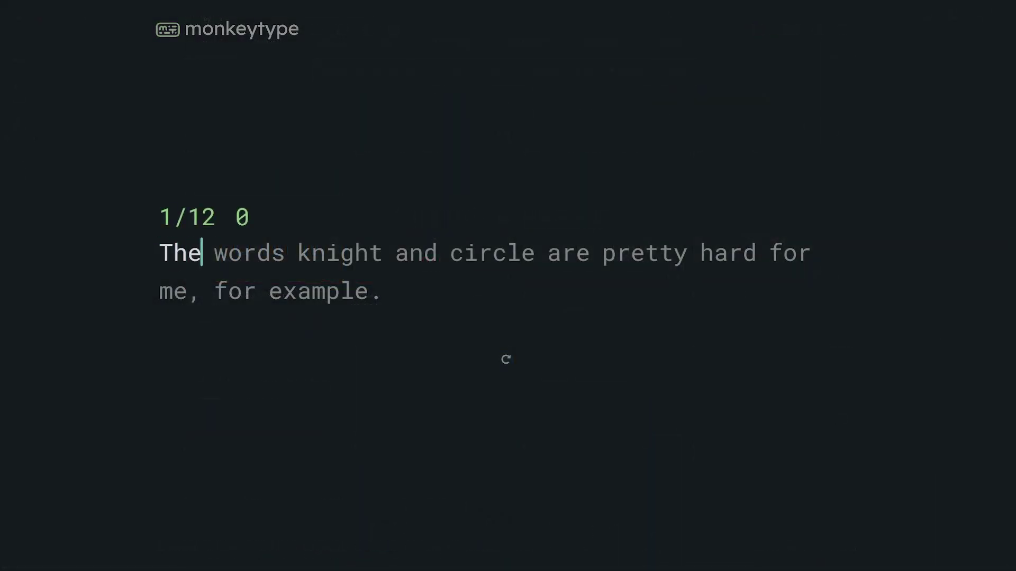
type("words knight an")
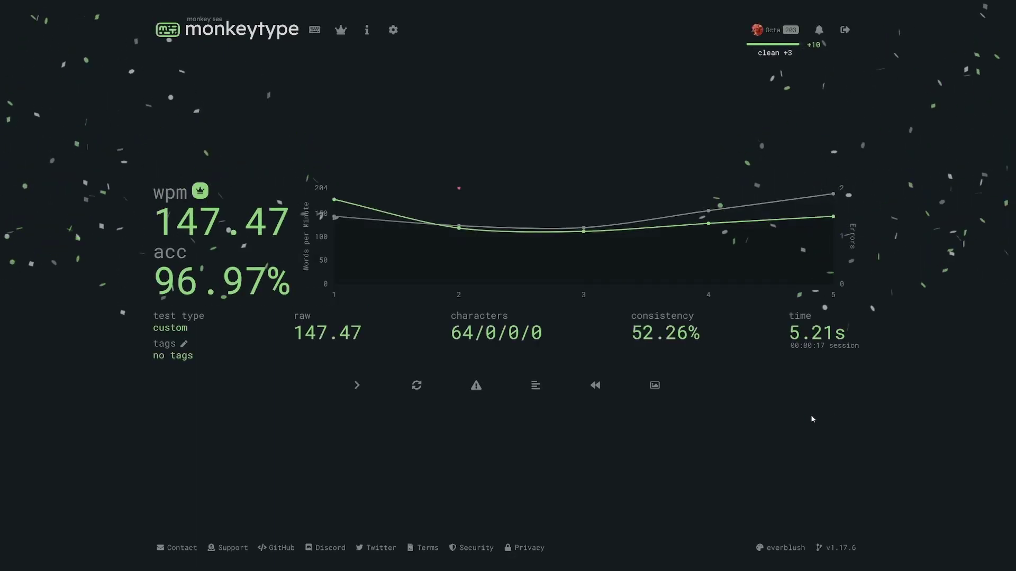
Turn on the weakspot funbox and type the test words from 'electric' through 'thousand see'
key("Escape")
type("fun")
key("Return")
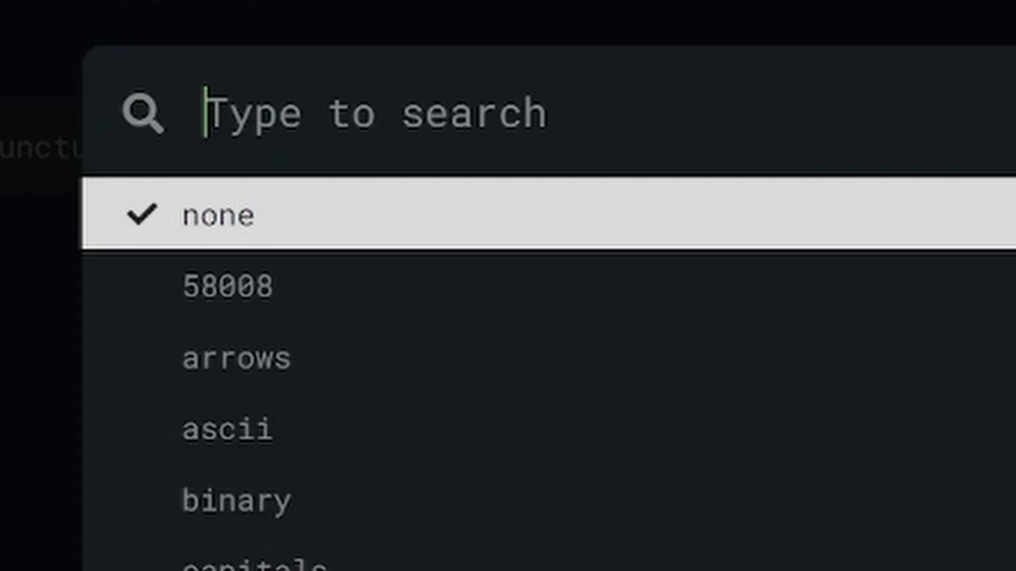
type("weak")
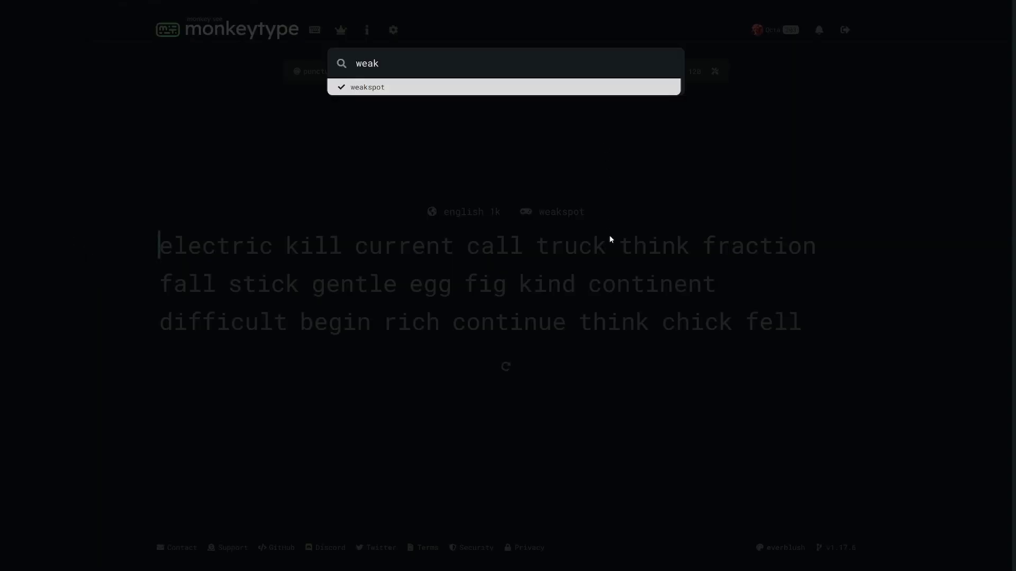
key("Escape")
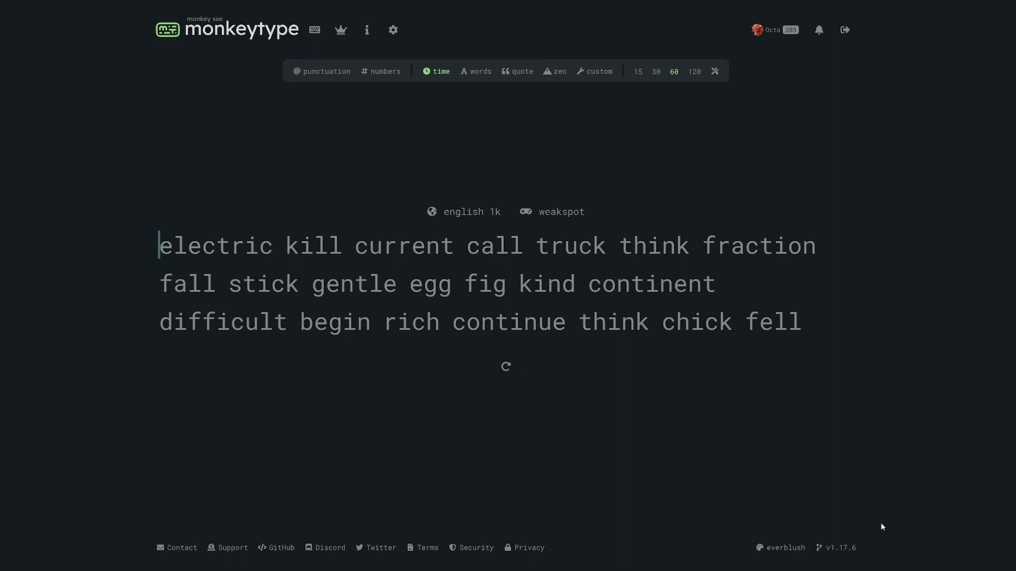
type("electric kill current")
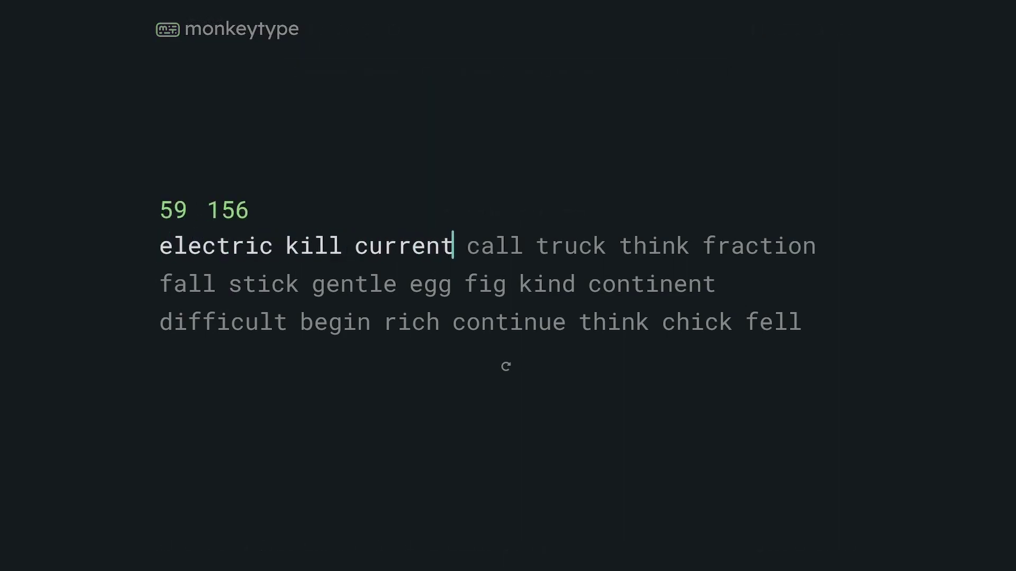
type(" call truck think fraction fall stic")
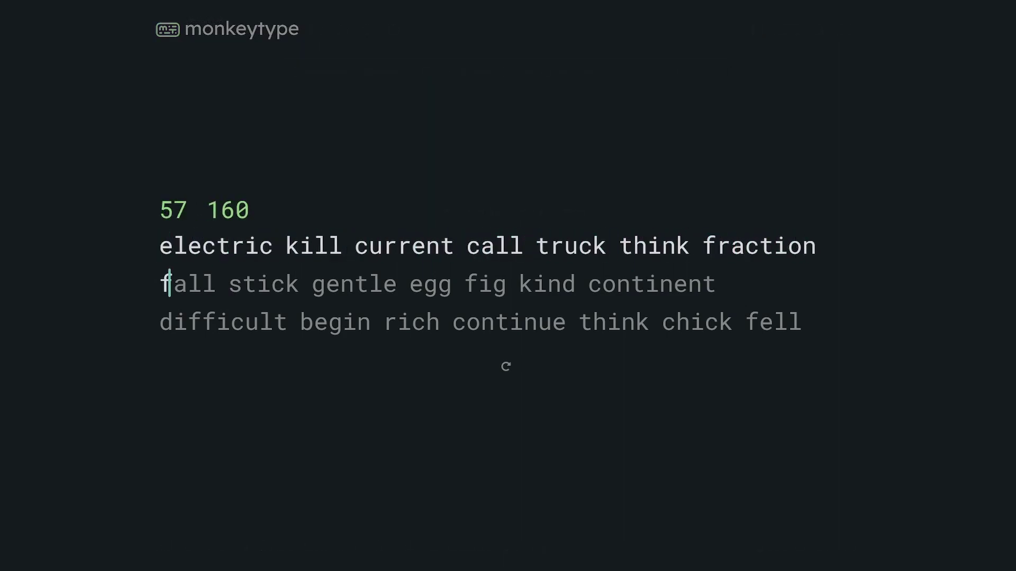
type("k gentl")
type("th cold plan sa")
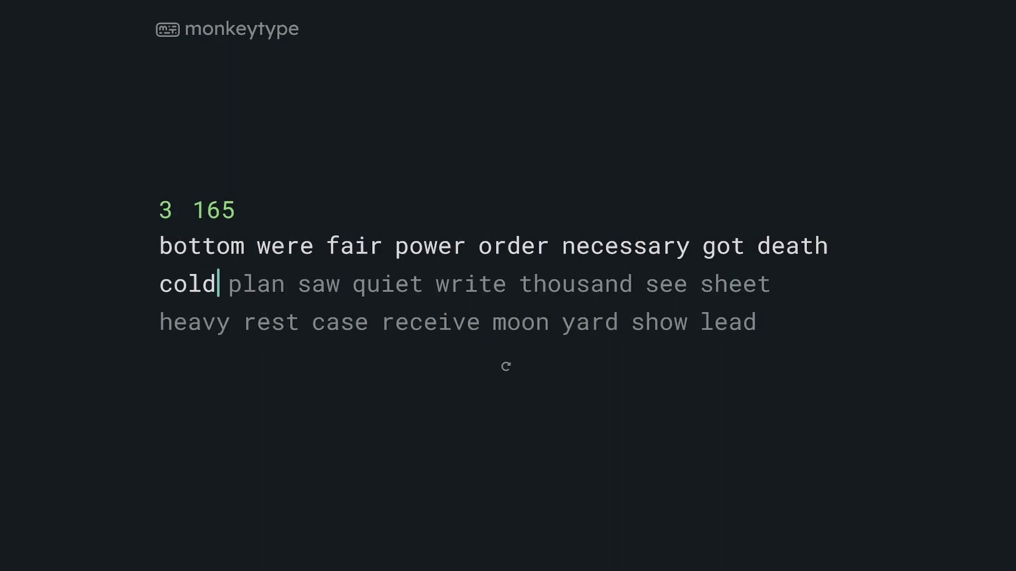
type("w quiet write thousand see")
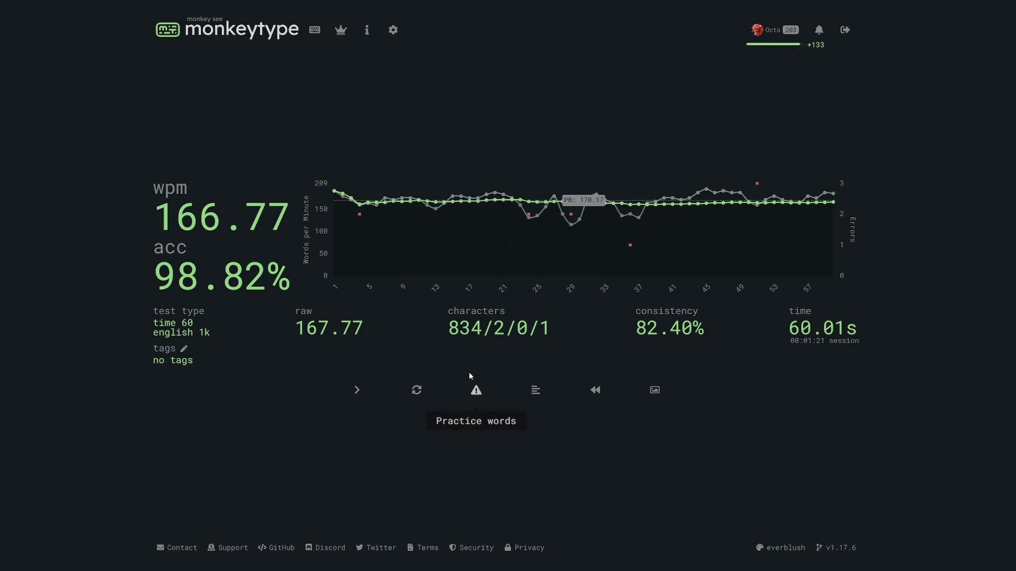
Start a practice test of both missed and slow words and type 'similar similar electric'
left_click(477, 389)
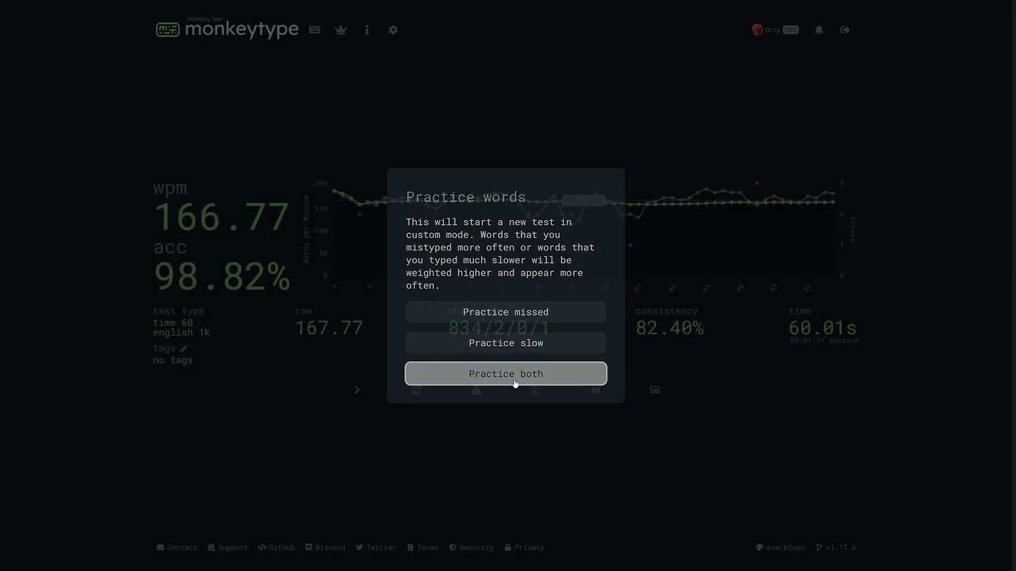
left_click(522, 464)
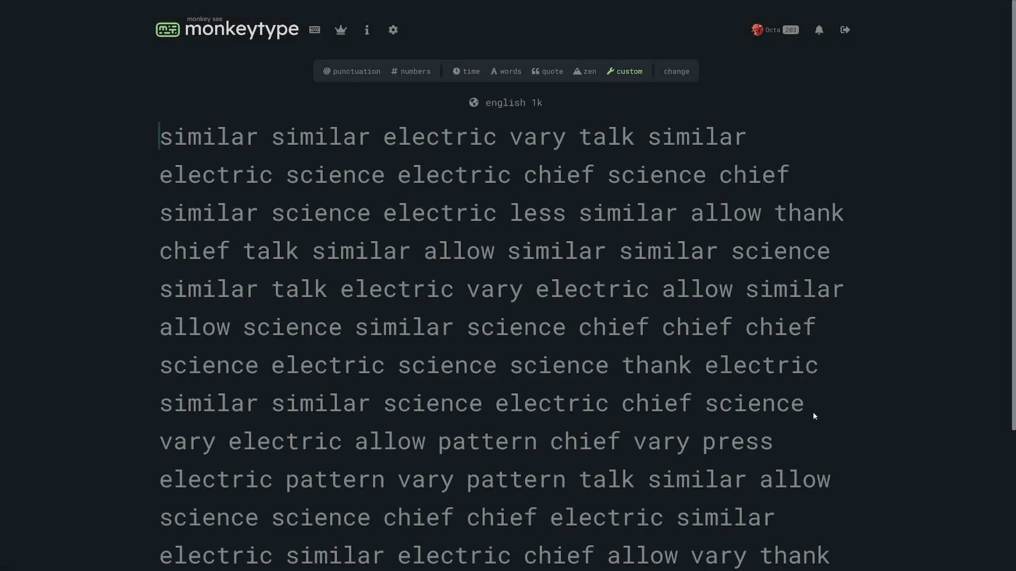
type("similar similar electric")
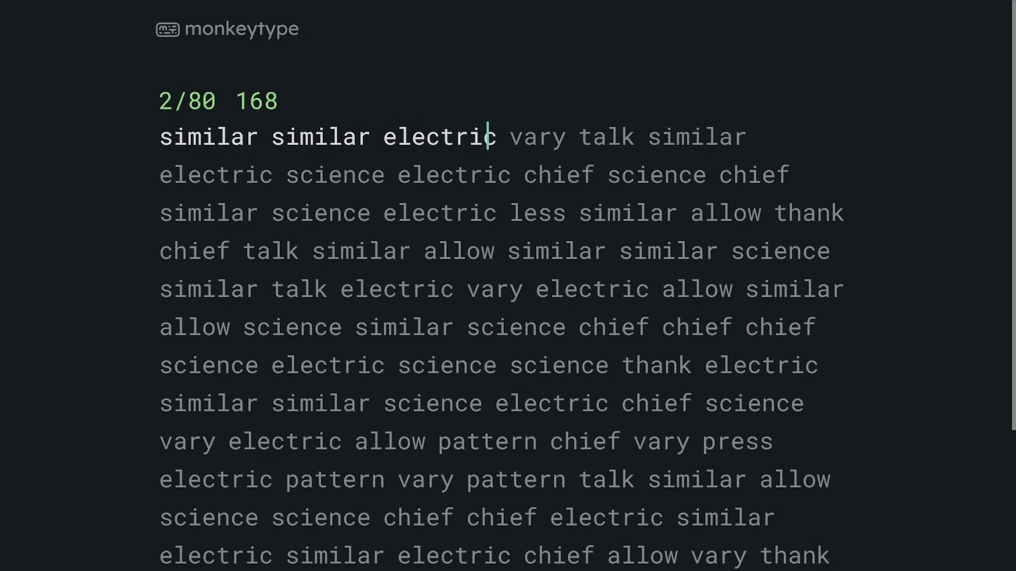
type(" vary talk sim")
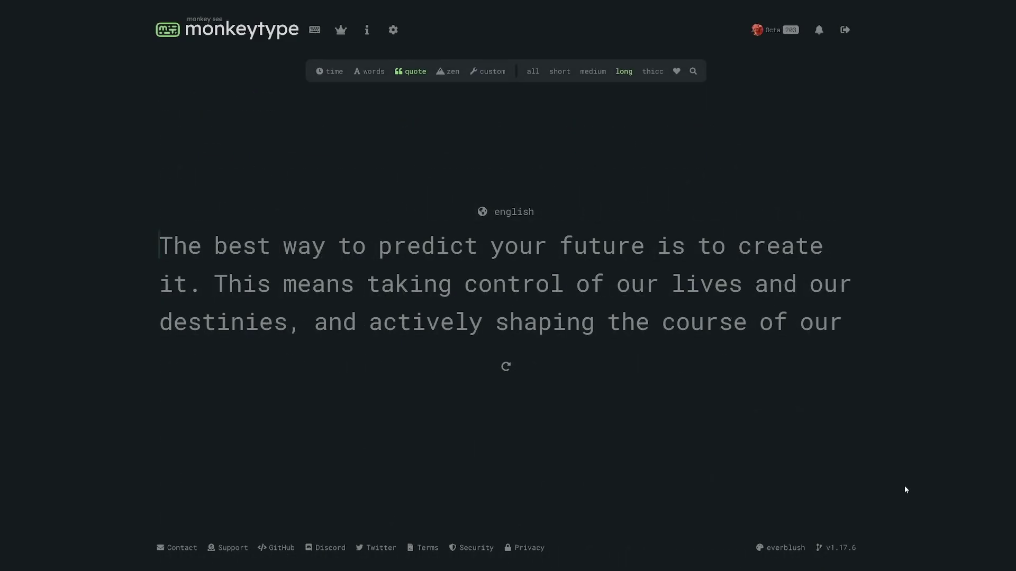
Turn on Repeat quotes via the 'rep' command, then restart the long quote from its start
key("Escape")
type("rep")
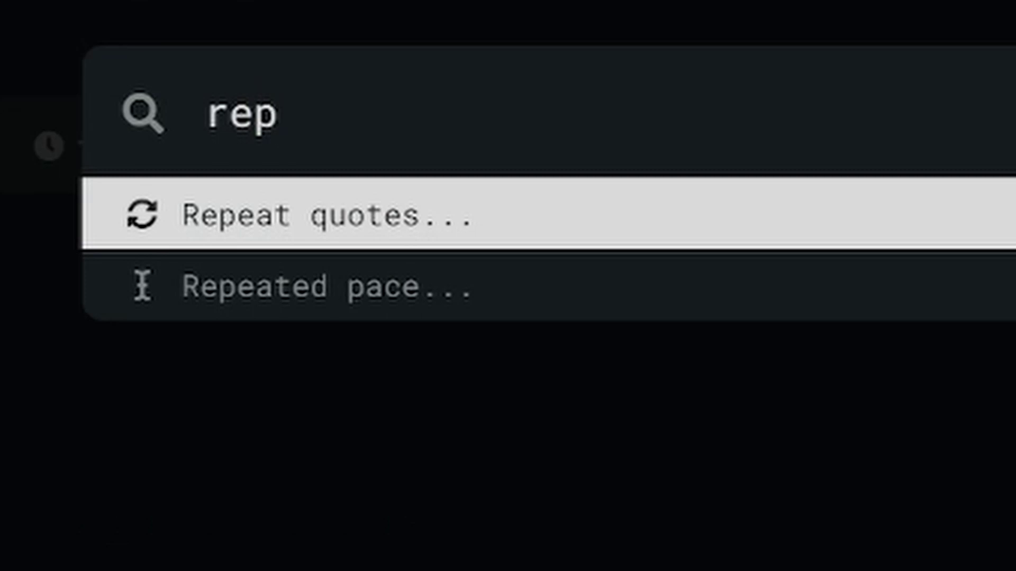
left_click(944, 218)
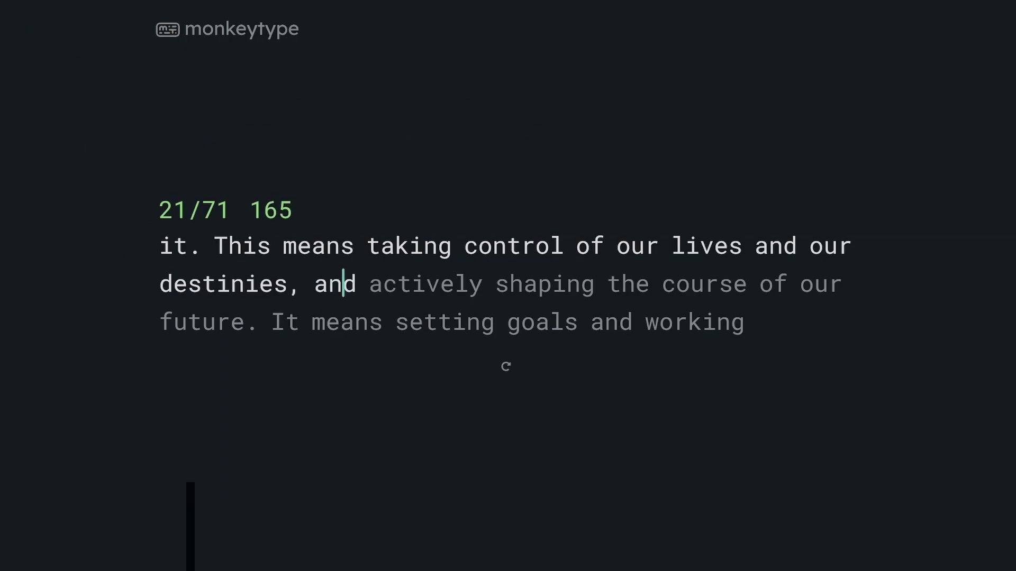
type("actively shaping the course of our")
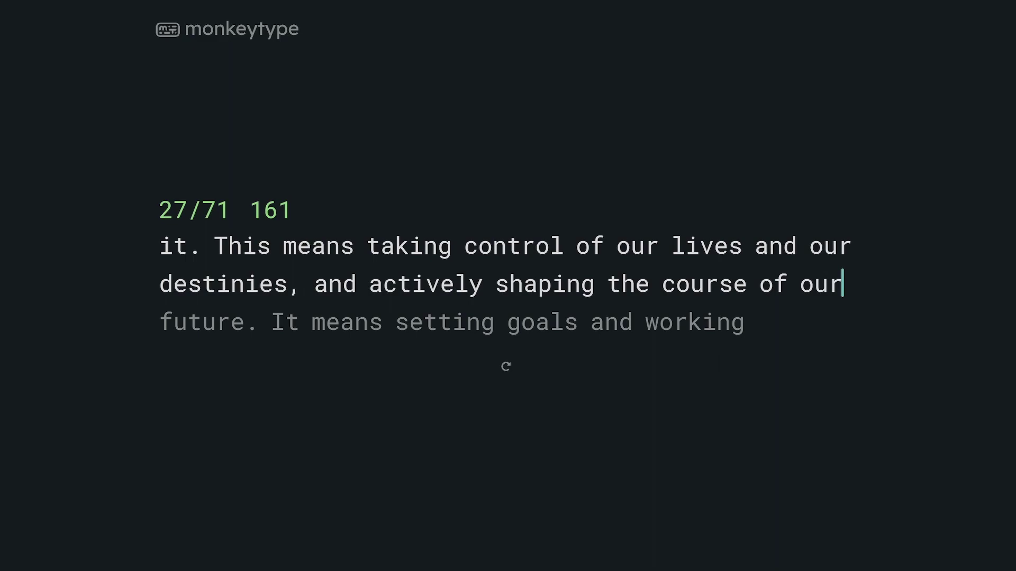
left_click(506, 369)
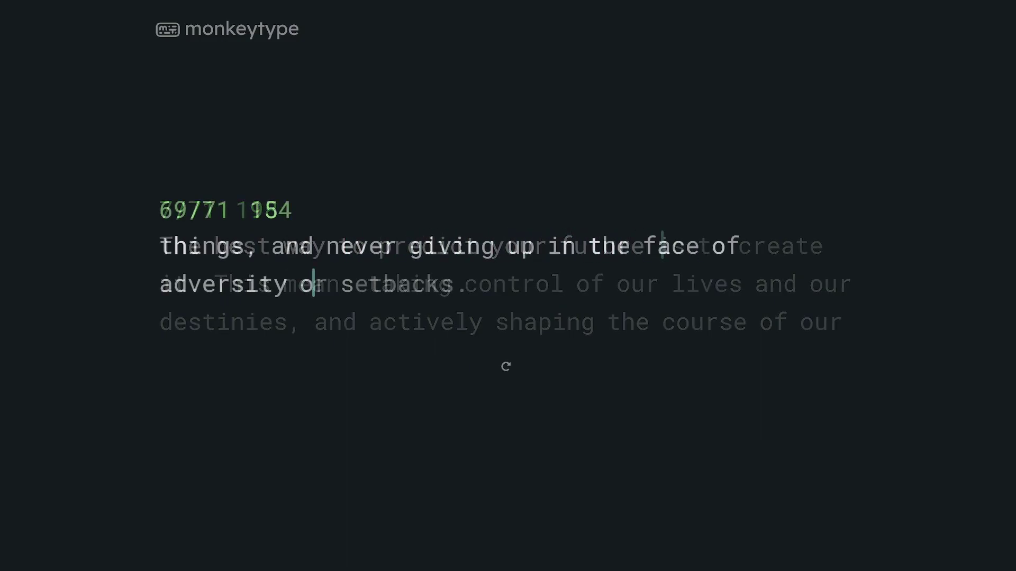
Finish the Lincoln quote at 172.72 wpm and display its word-by-word input history
type("r setbacks.")
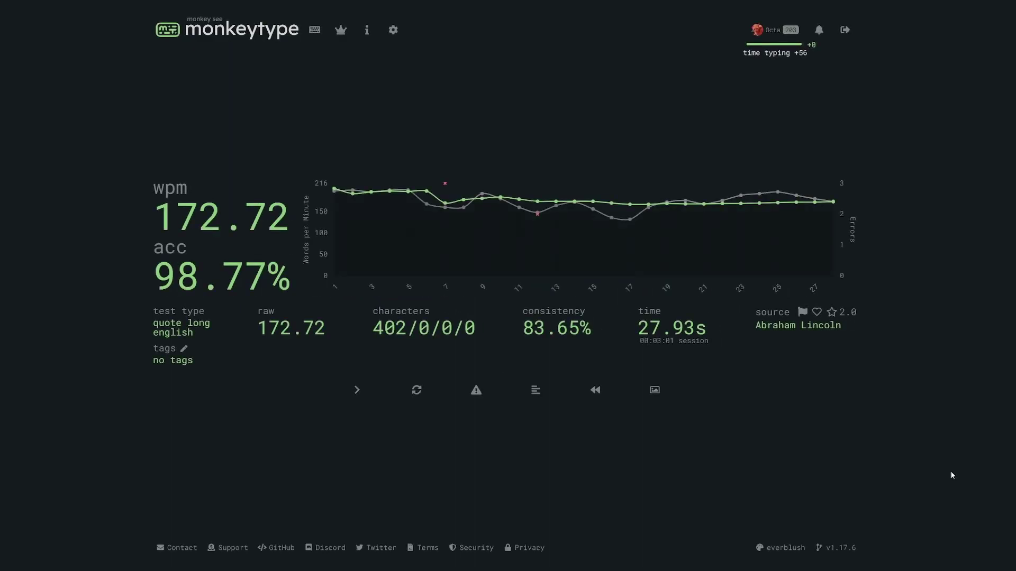
left_click(536, 392)
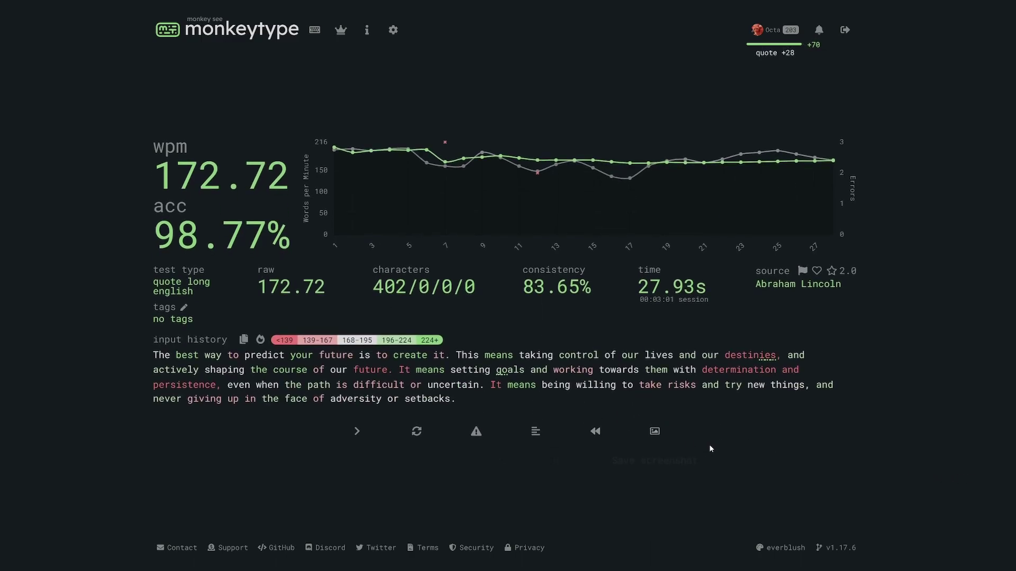
Type 'everybody get really excited!!! this is my favorite feature of the' and restart with Tab+Enter
type("everybody get r")
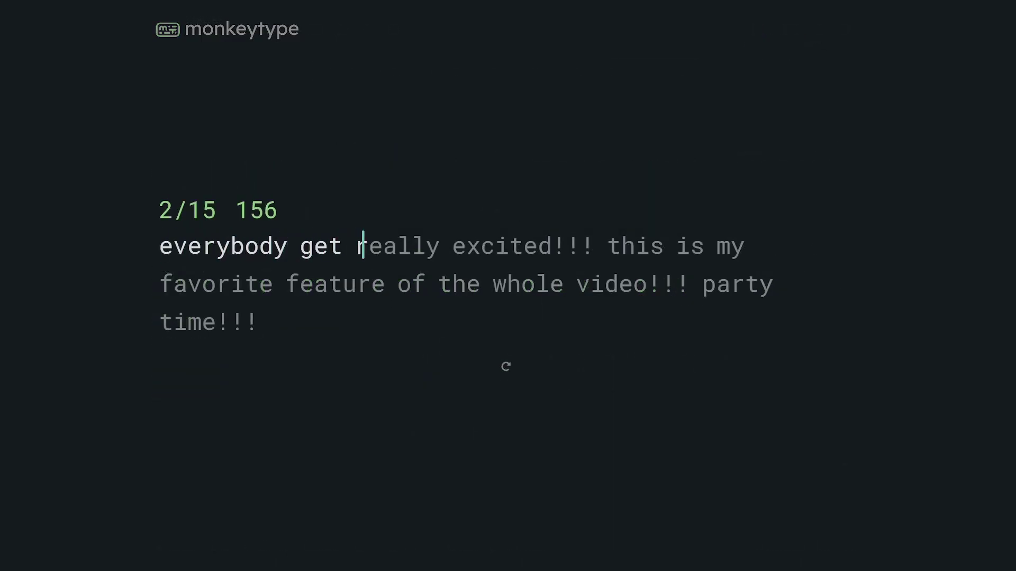
type("eally excited!!! this is my favi")
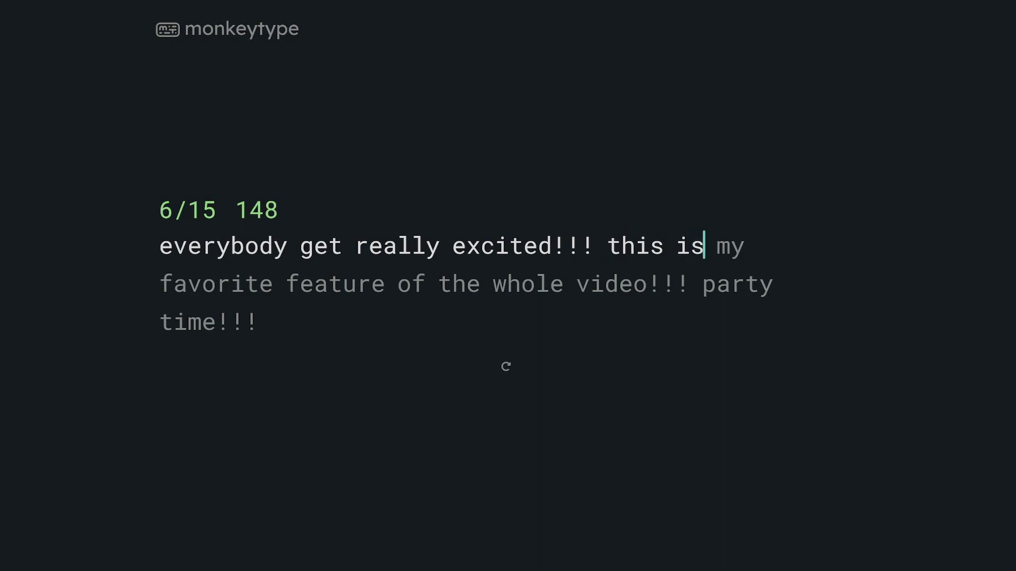
key("BackSpace")
type("orite feature of the")
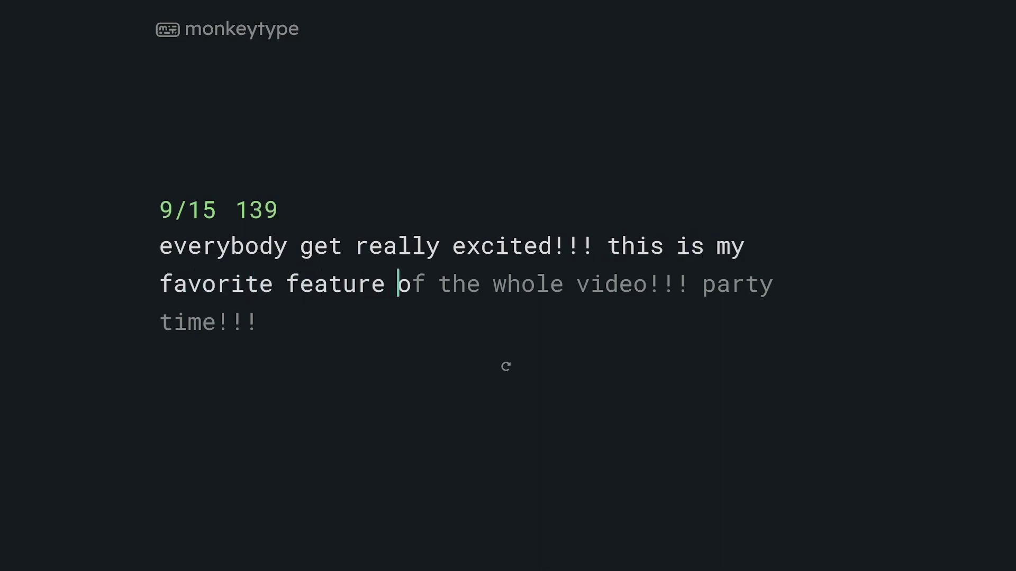
key("Tab")
key("Return")
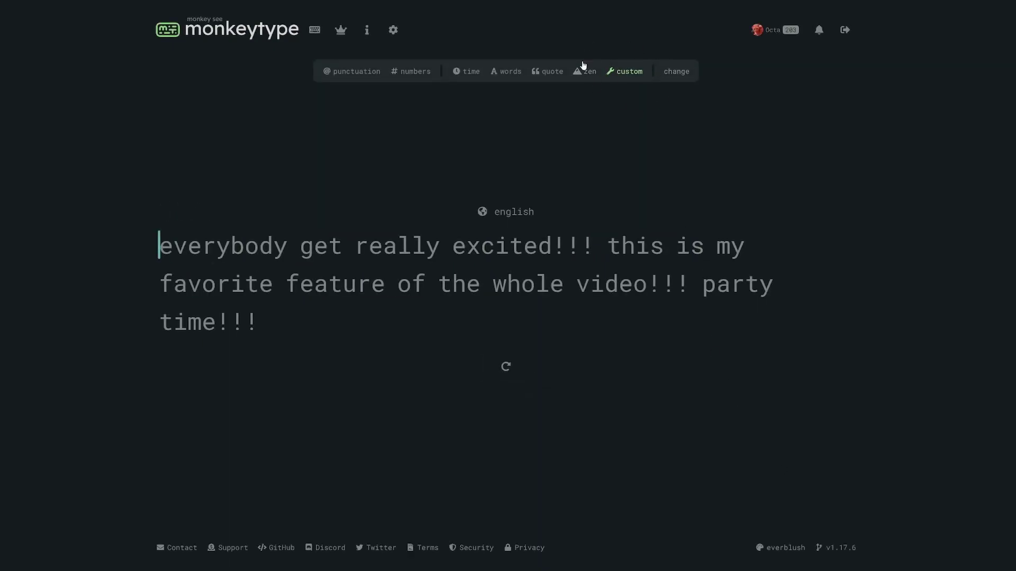
Open the custom text words filter and select the english 10k word list
left_click(675, 77)
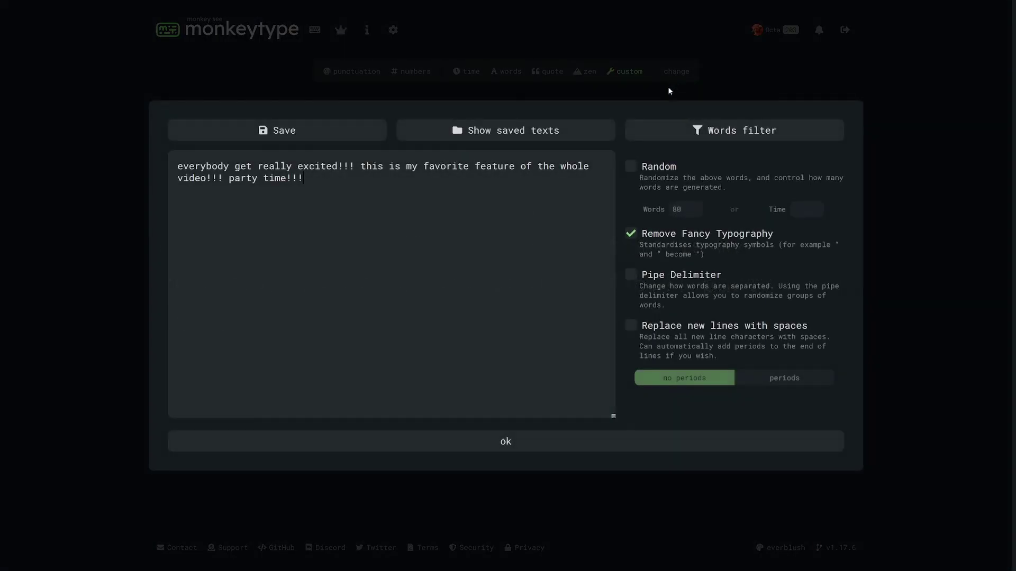
left_click(701, 134)
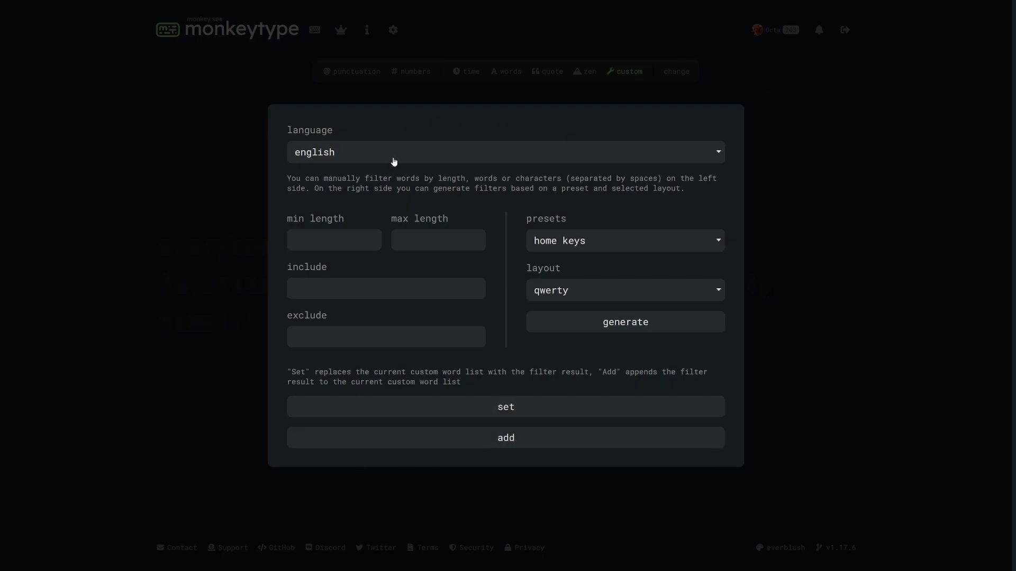
left_click(394, 162)
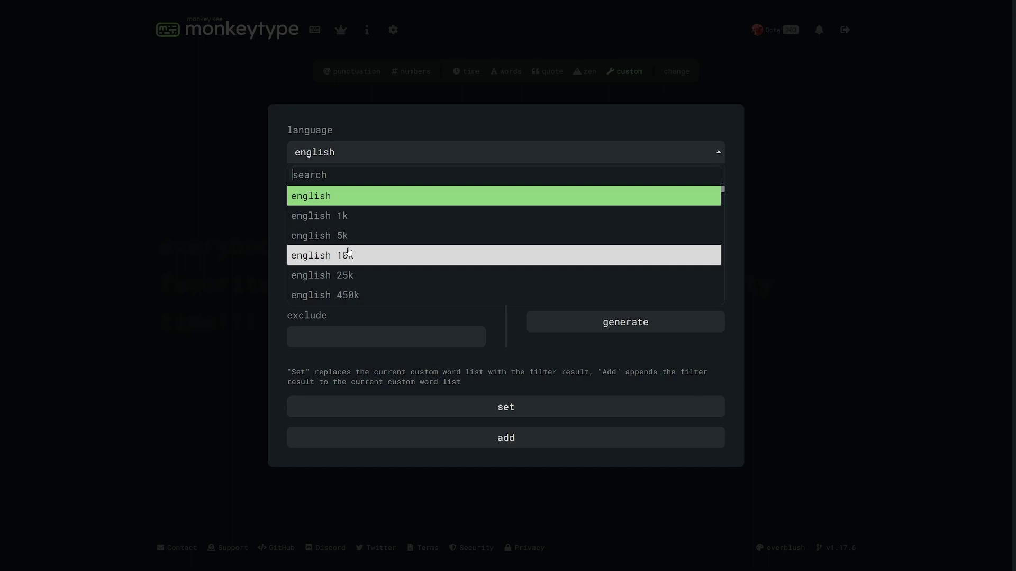
left_click(350, 254)
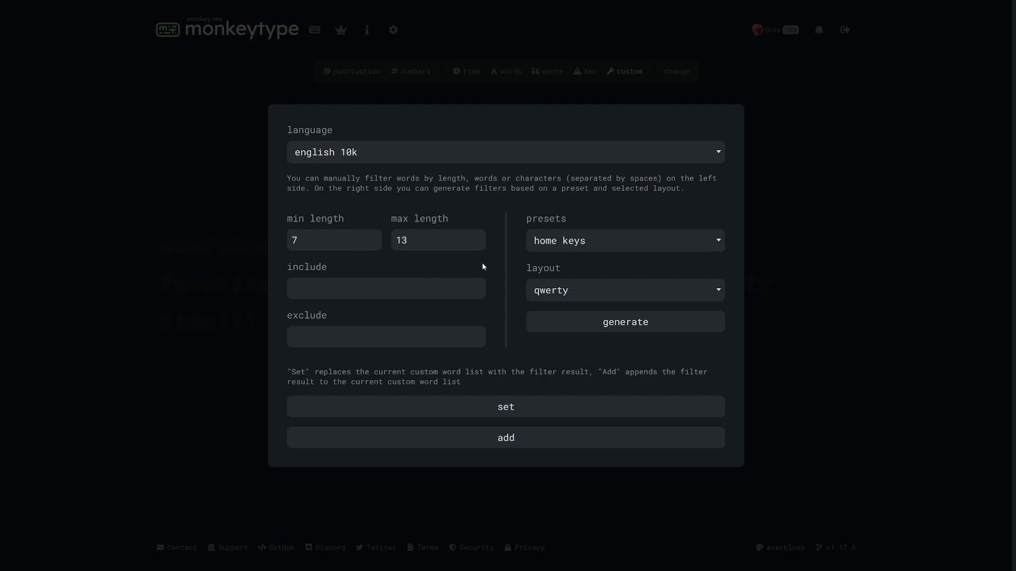
Fill the custom text with the filtered words, enable Random, and apply it as a 60-second test
left_click(506, 408)
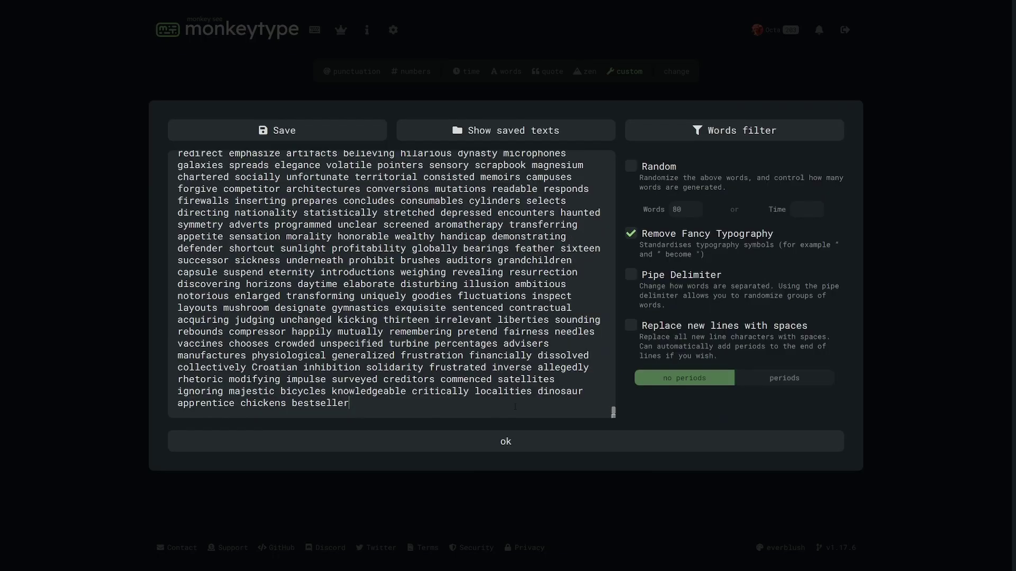
scroll(502, 347, "up", 15)
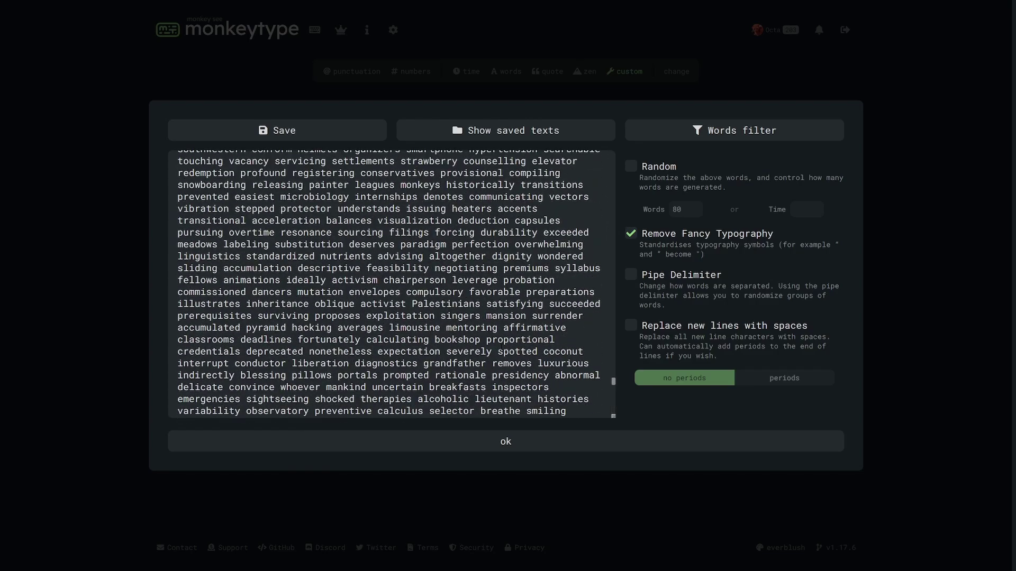
scroll(501, 347, "up", 15)
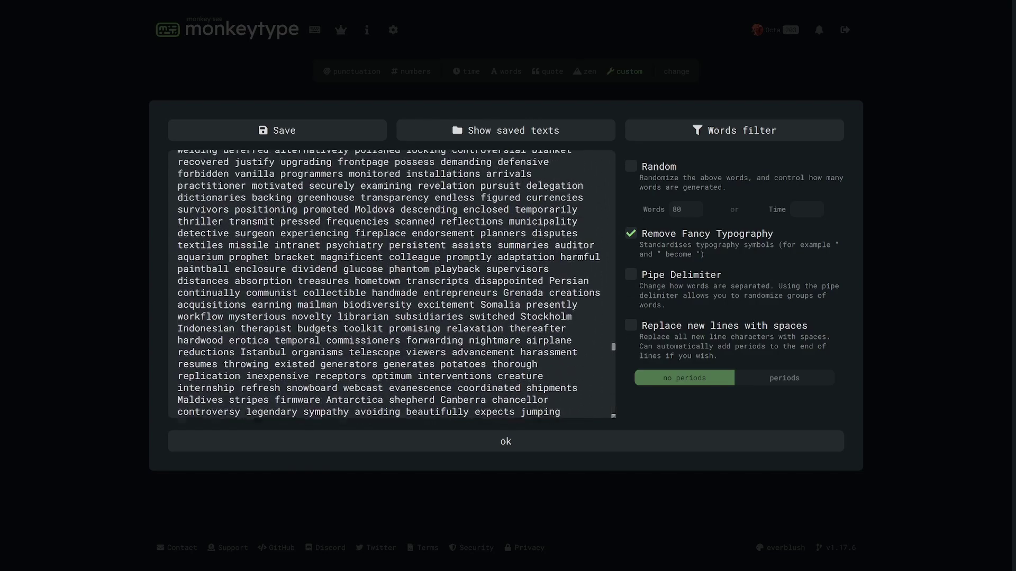
scroll(389, 284, "up", 5)
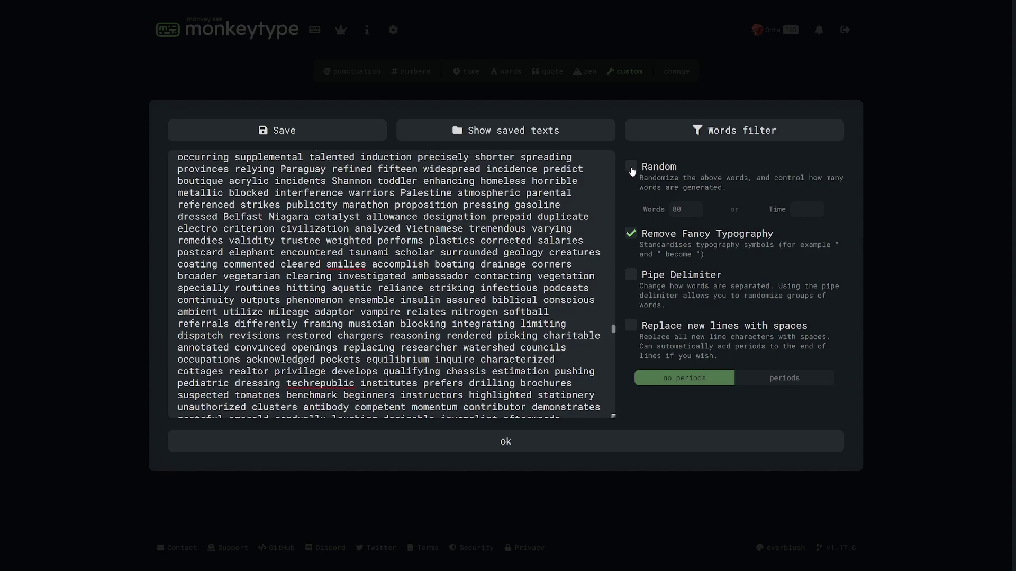
left_click(631, 168)
left_click(647, 435)
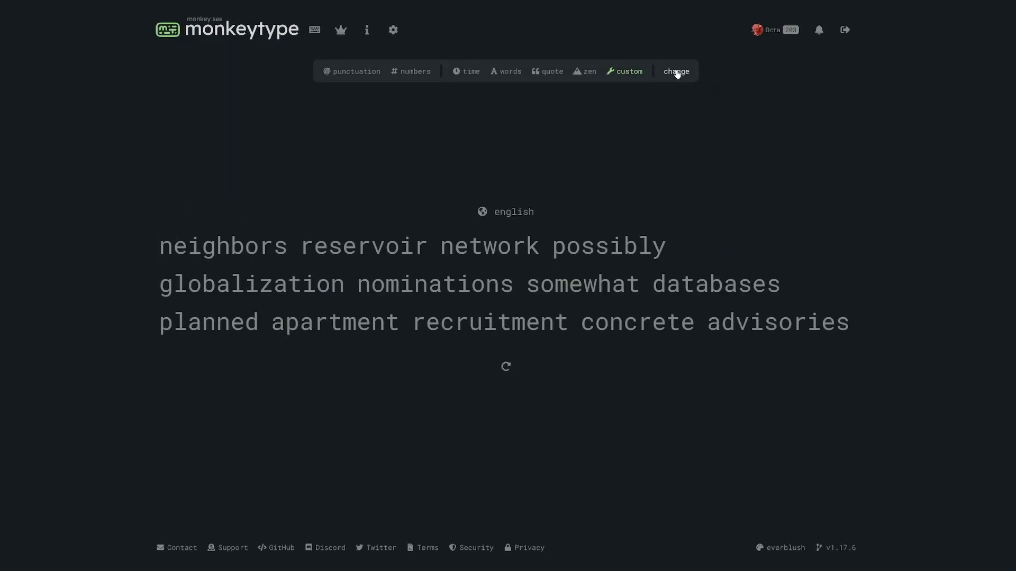
Generate a custom test of -ing words, type 'morning sliding renting', and restart it
left_click(676, 73)
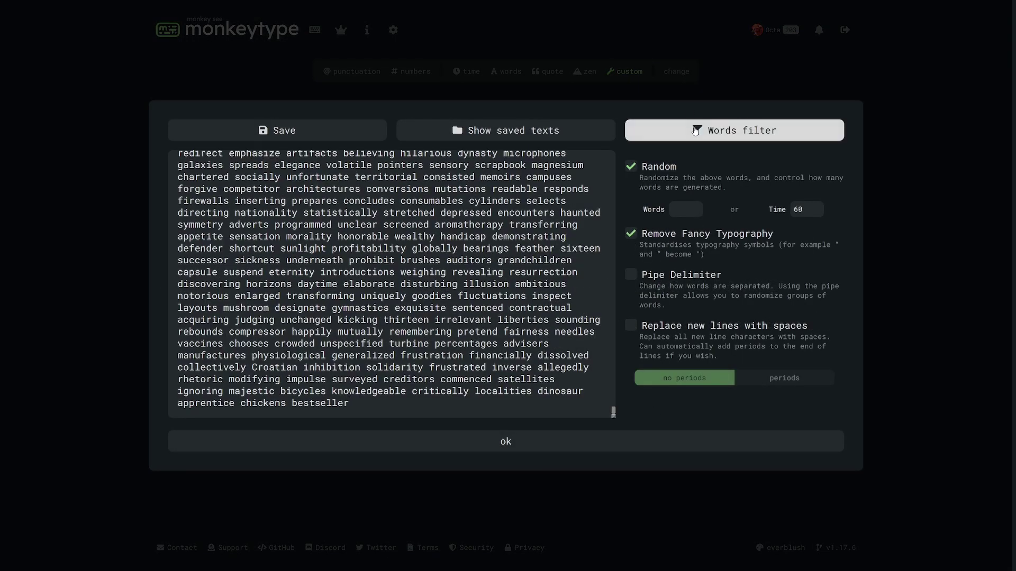
left_click(693, 130)
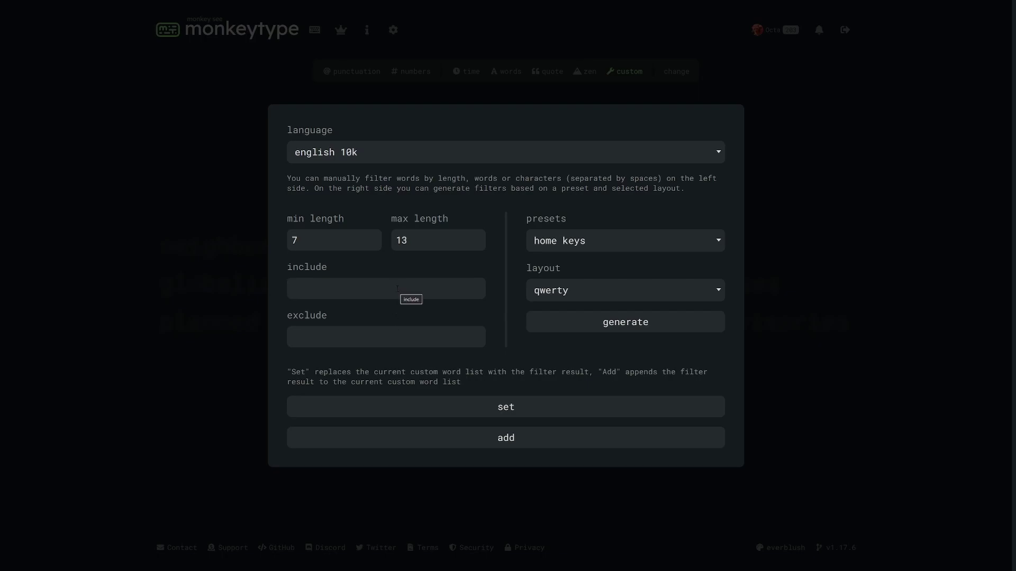
type("ing")
left_click(481, 406)
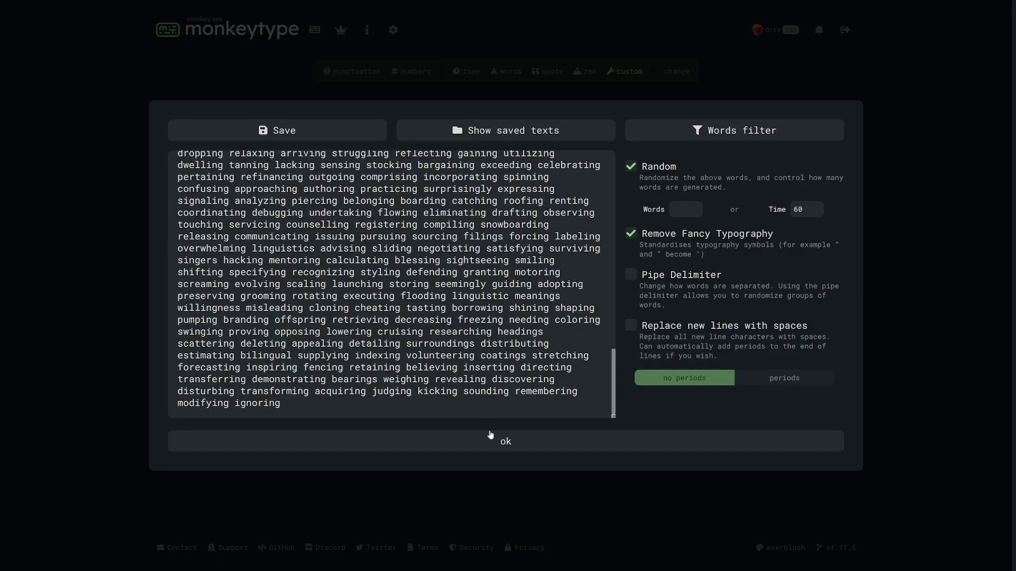
left_click(496, 444)
type("morning sliding renting")
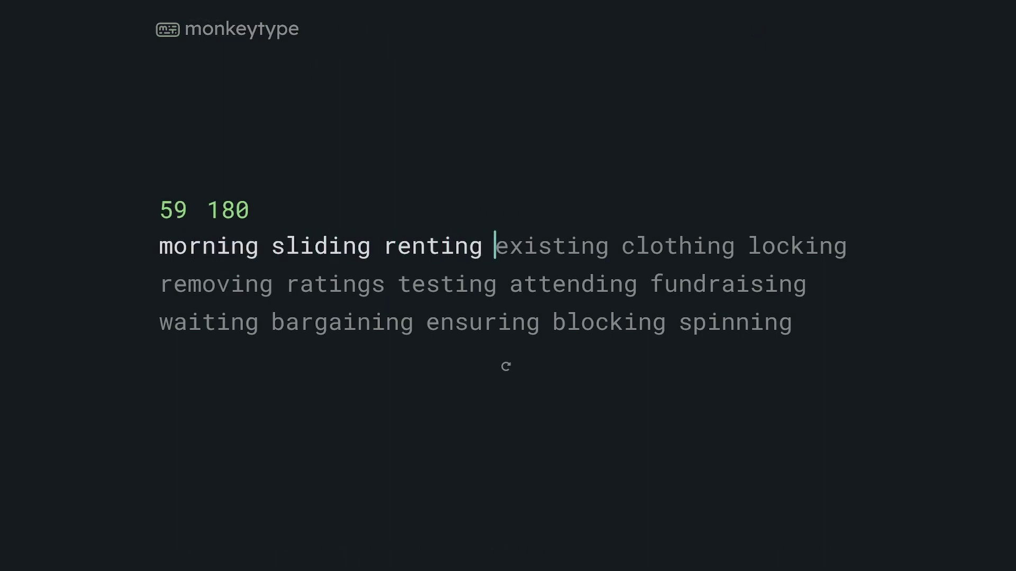
key("Tab")
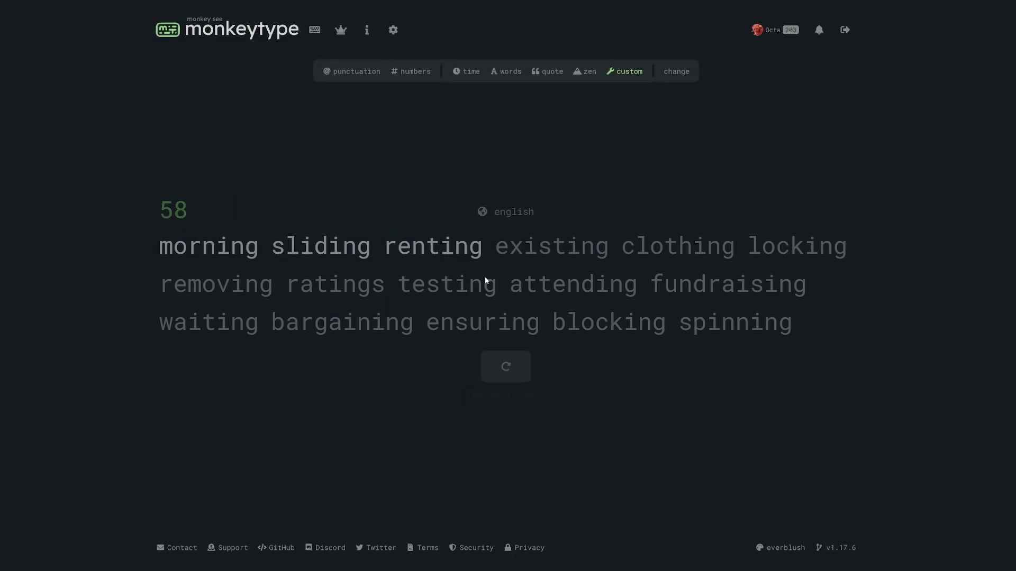
key("Return")
Delete the 'ing' include requirement and apply a freshly generated 7–13-letter word list
left_click(669, 73)
left_click(654, 133)
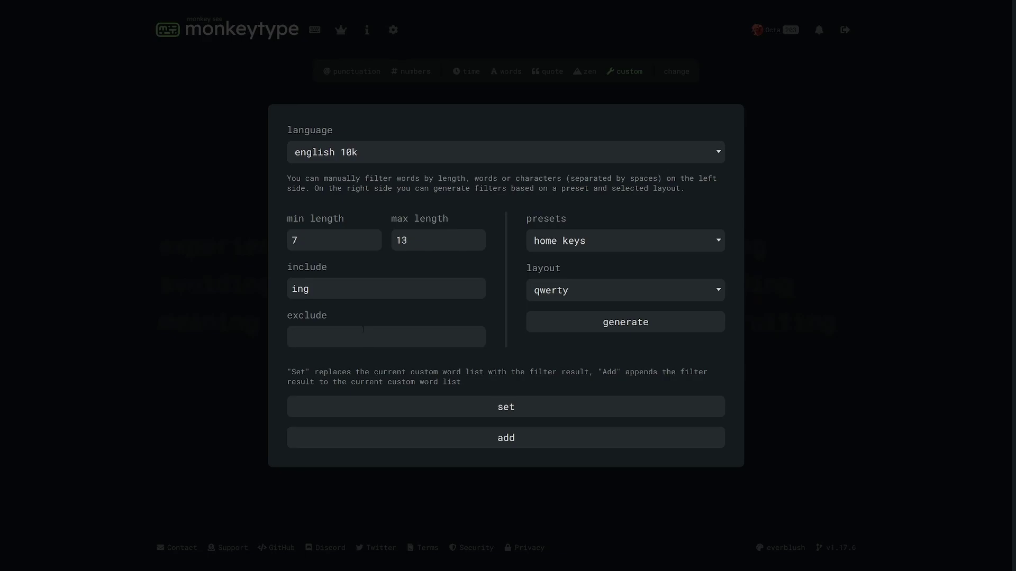
left_click_drag(318, 289, 245, 281)
key("BackSpace")
left_click(489, 409)
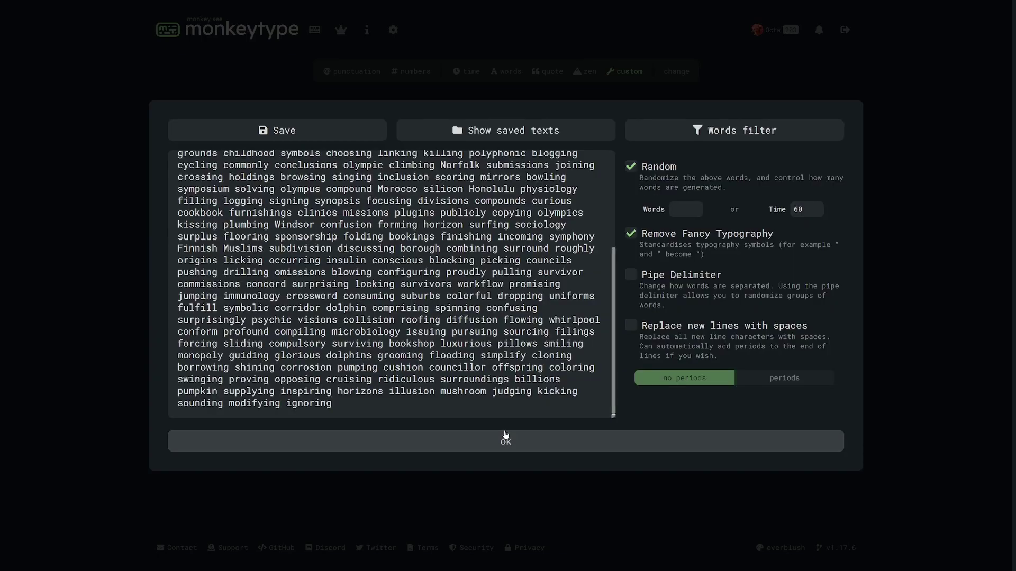
left_click(506, 438)
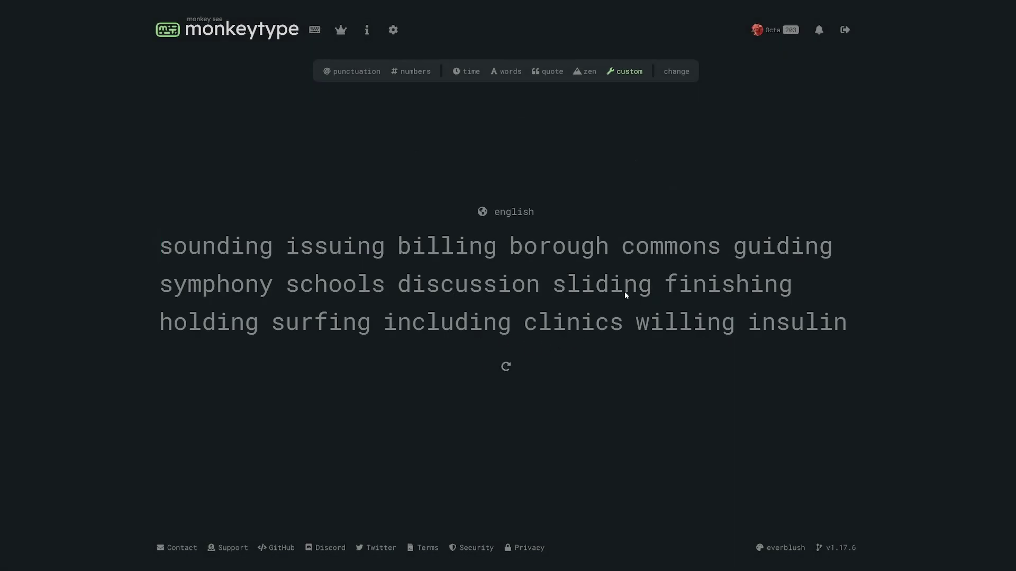
Apply a words filter excluding e, t and a to the custom test
left_click(676, 72)
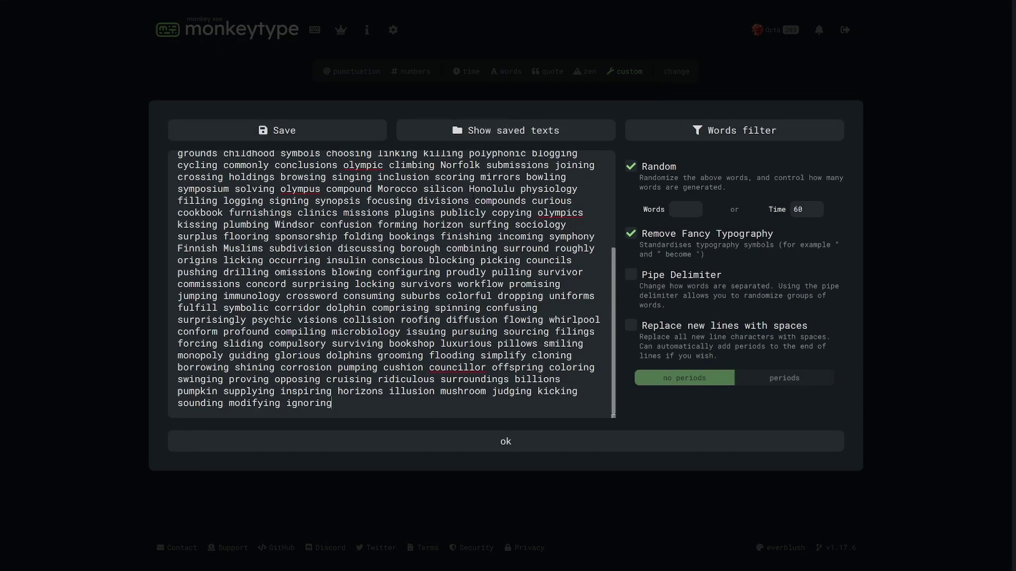
left_click(694, 134)
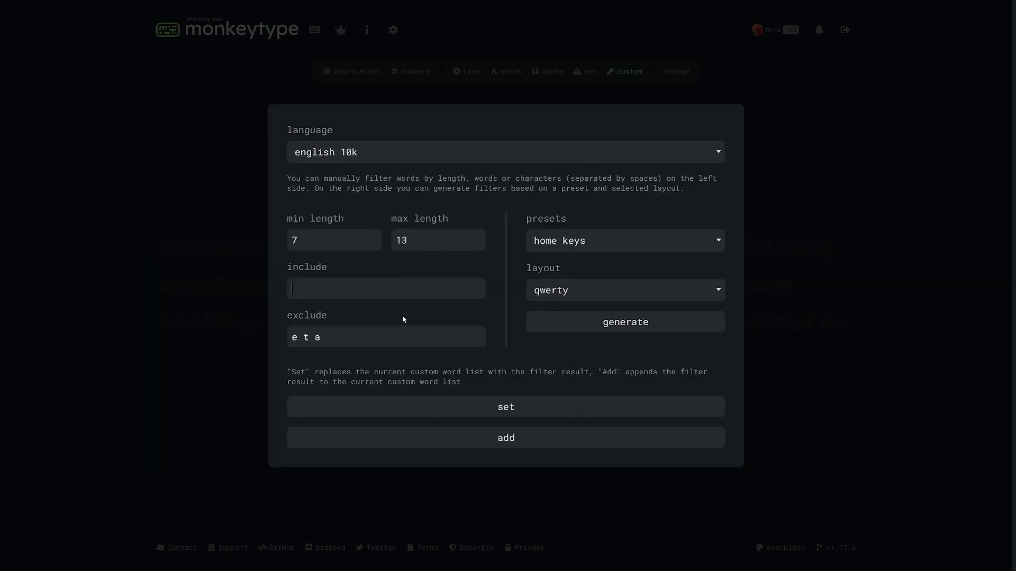
left_click(377, 297)
key("Return")
Reopen the words filter, then draft '!cmini sfbs octa8' in Discord
left_click(675, 72)
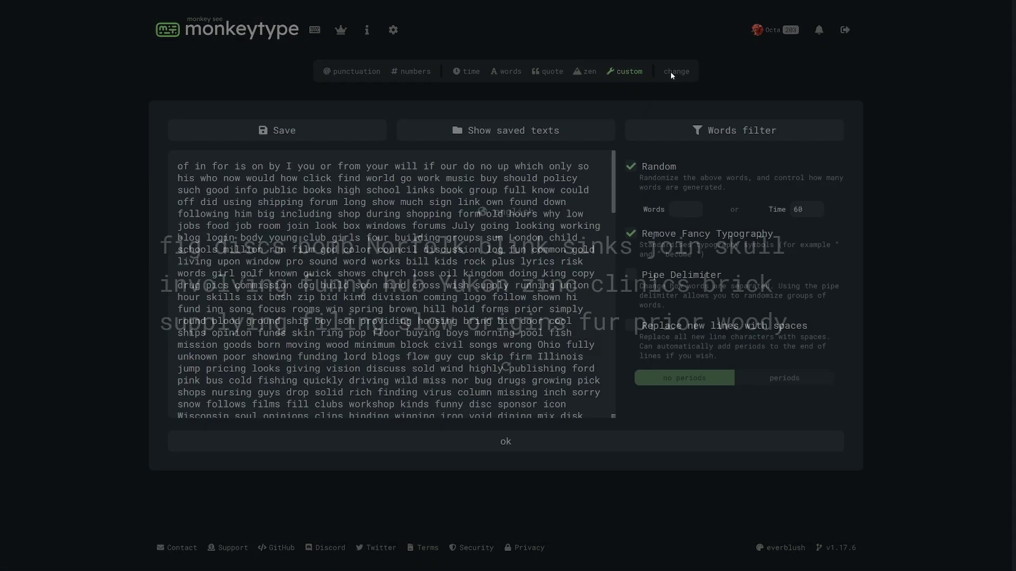
left_click(688, 131)
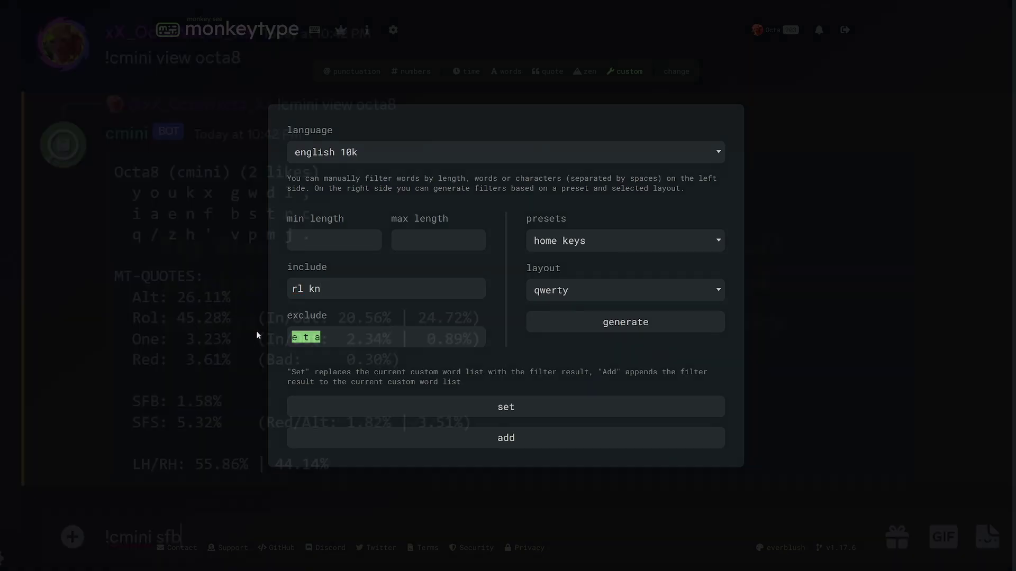
type("octa8")
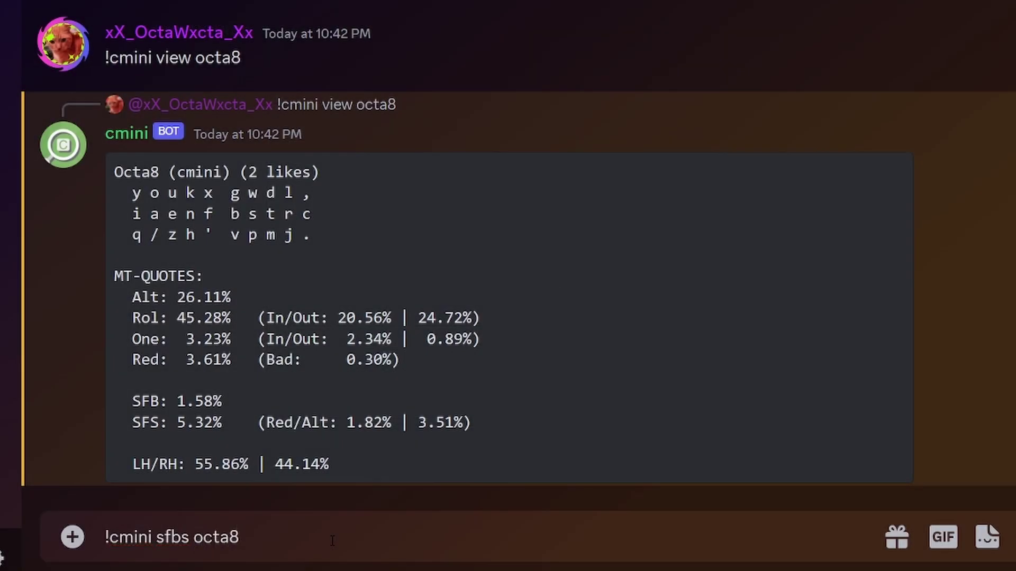
Send '!cmini sfbs octa8', type and copy its bigrams 'n' kn sp rl nk gs ue yi ps ws', then clear the draft
key("Return")
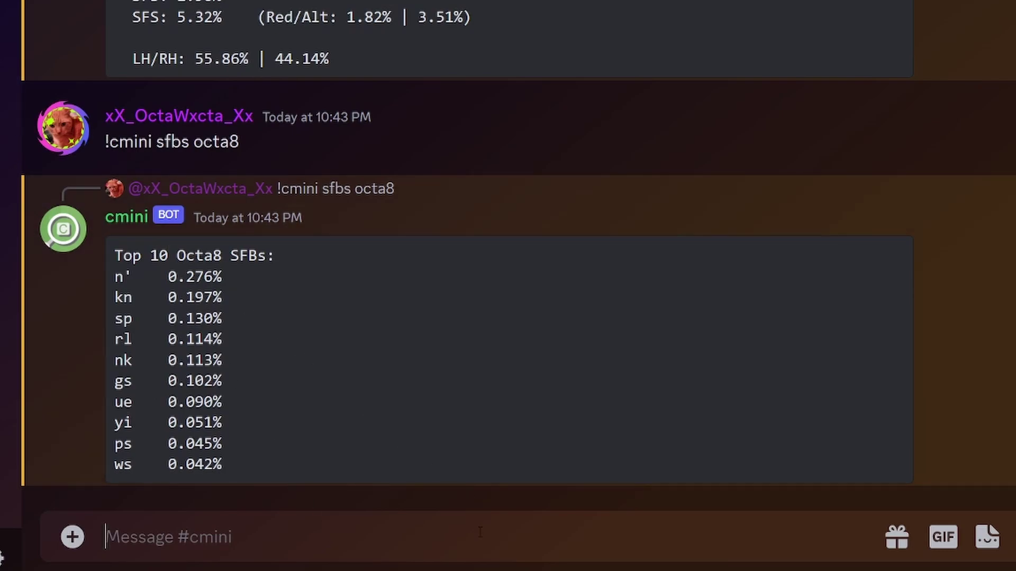
type("n' kn sp rl")
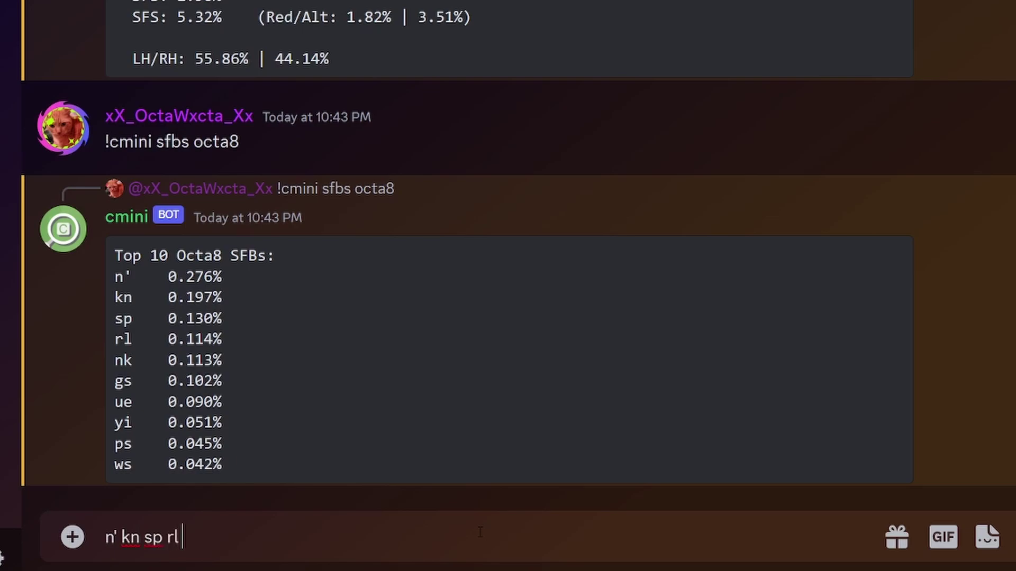
type(" nk gs ue yi p")
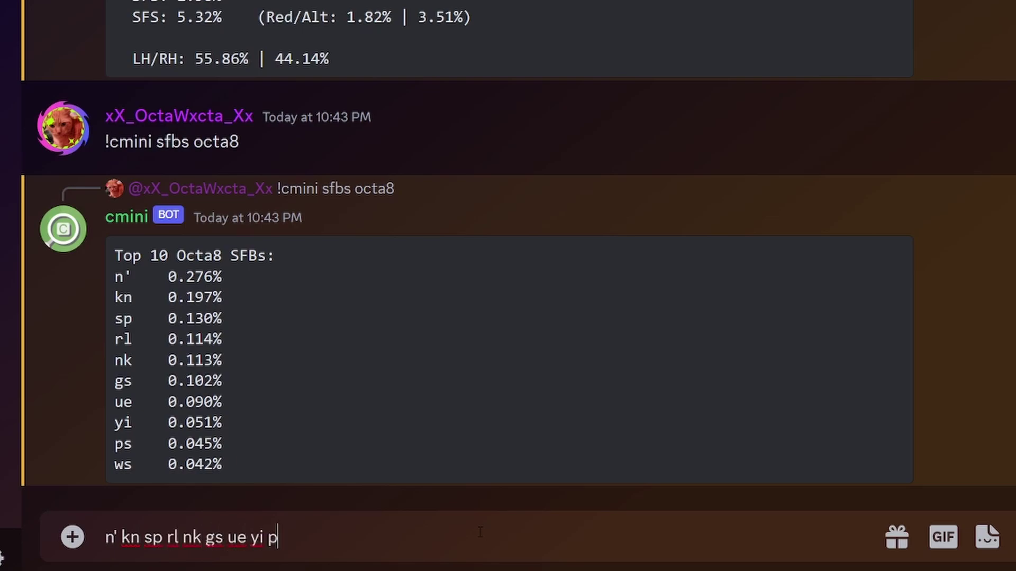
type("s ws")
key("ctrl+a")
key("ctrl+c")
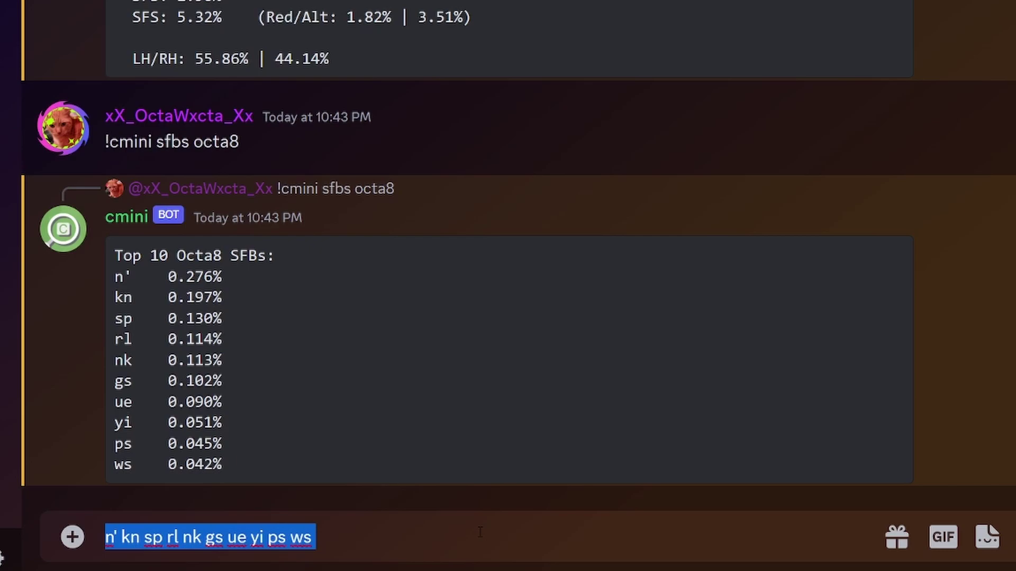
left_click(480, 532)
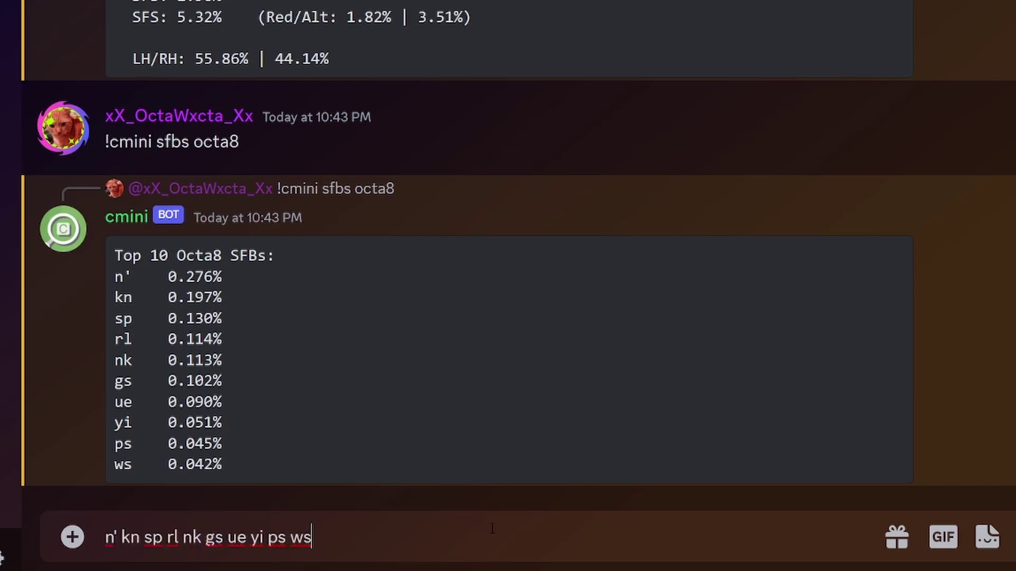
key("ctrl+a")
key("BackSpace")
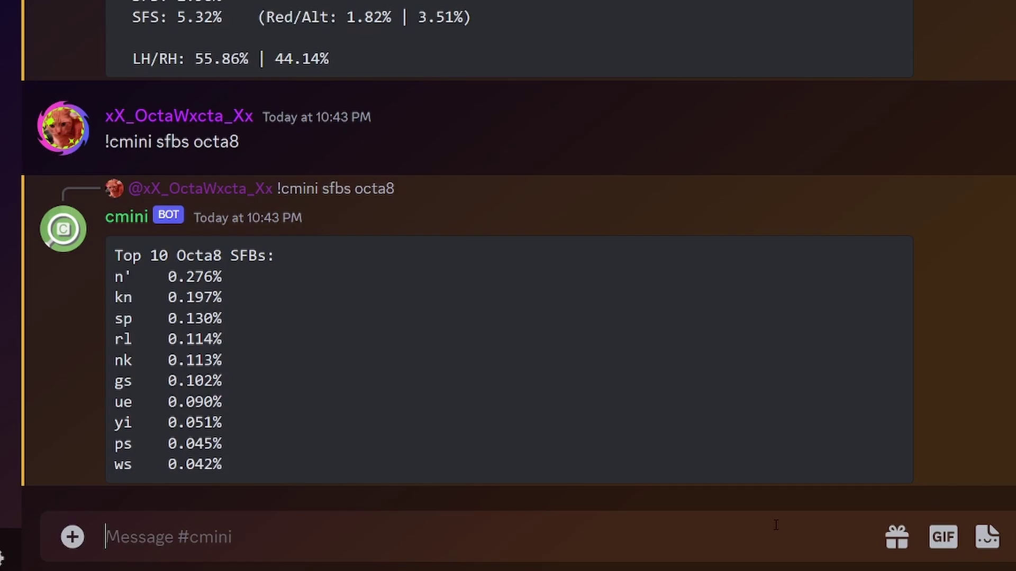
Send '!cmini view qwerty' and '!cmini sfbs qwerty', noting bigrams 'ed de lo ce un ec tr rt ol'
type("!cmini v")
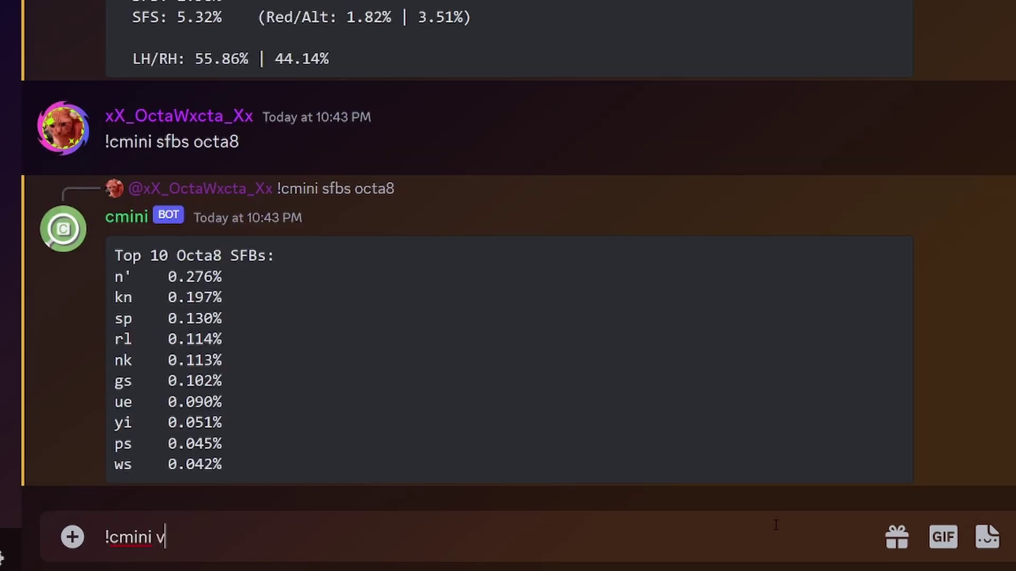
type("iew qwerty")
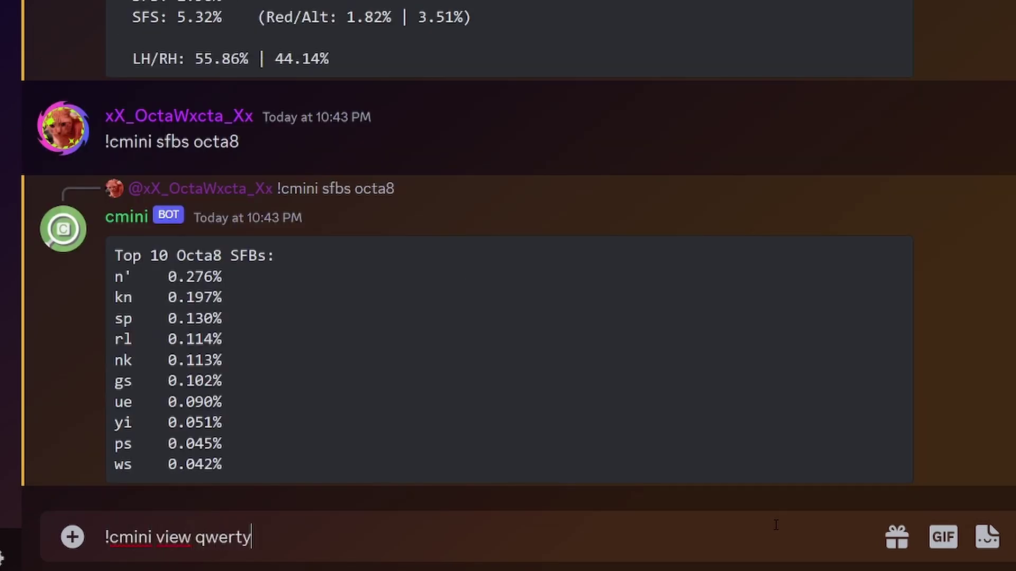
key("Return")
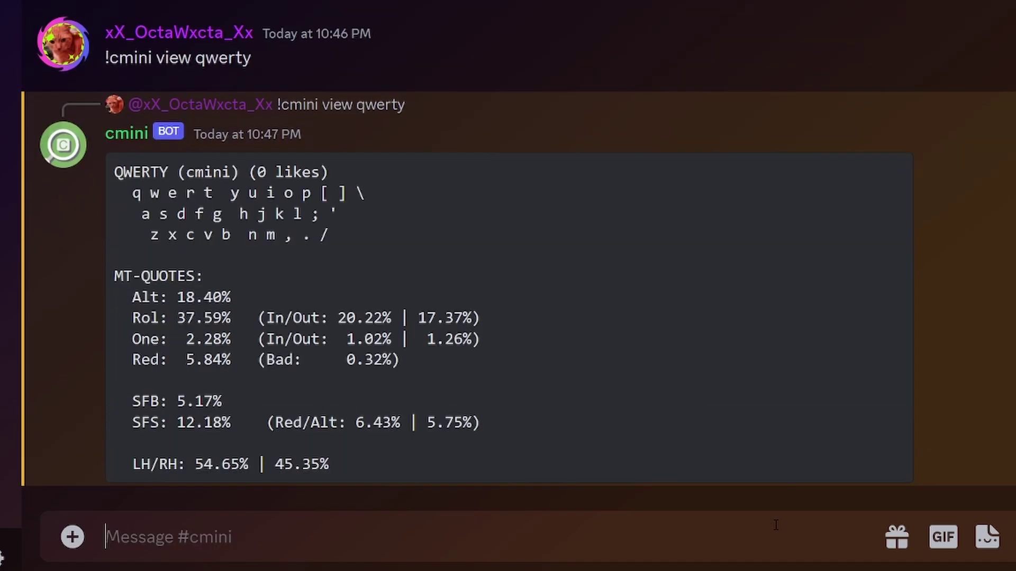
type("!cmini")
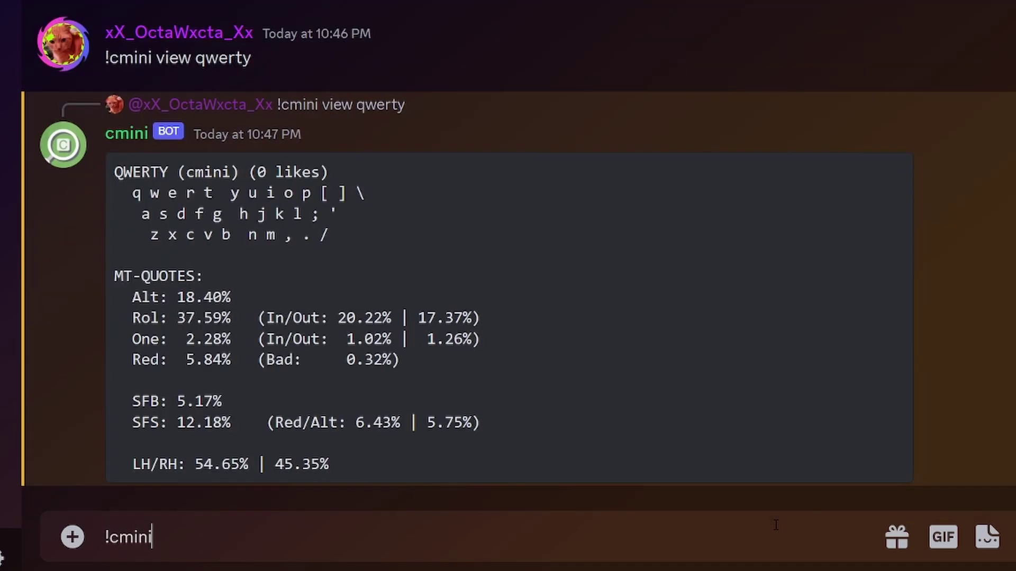
type(" sfbs qwerty")
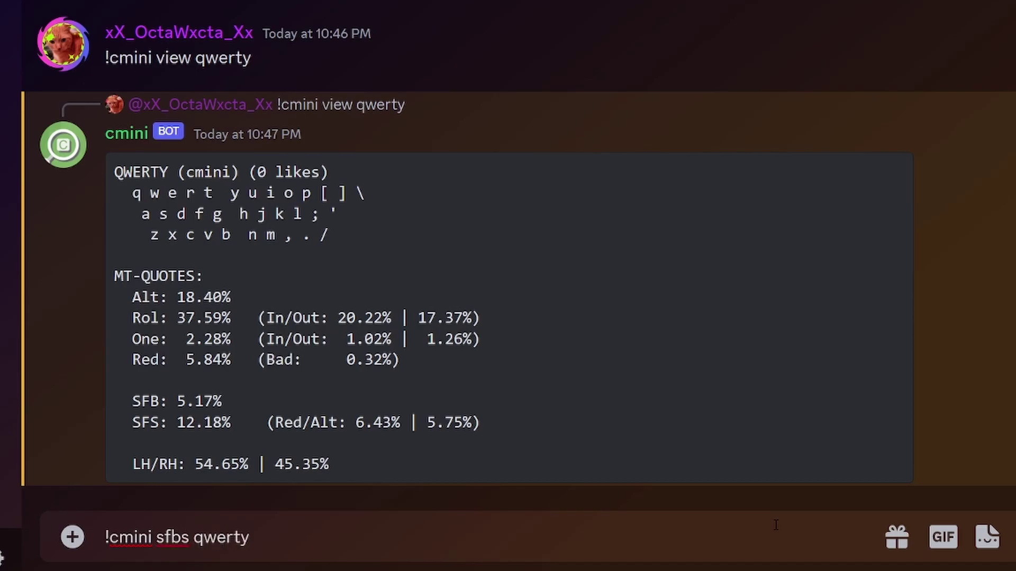
key("Return")
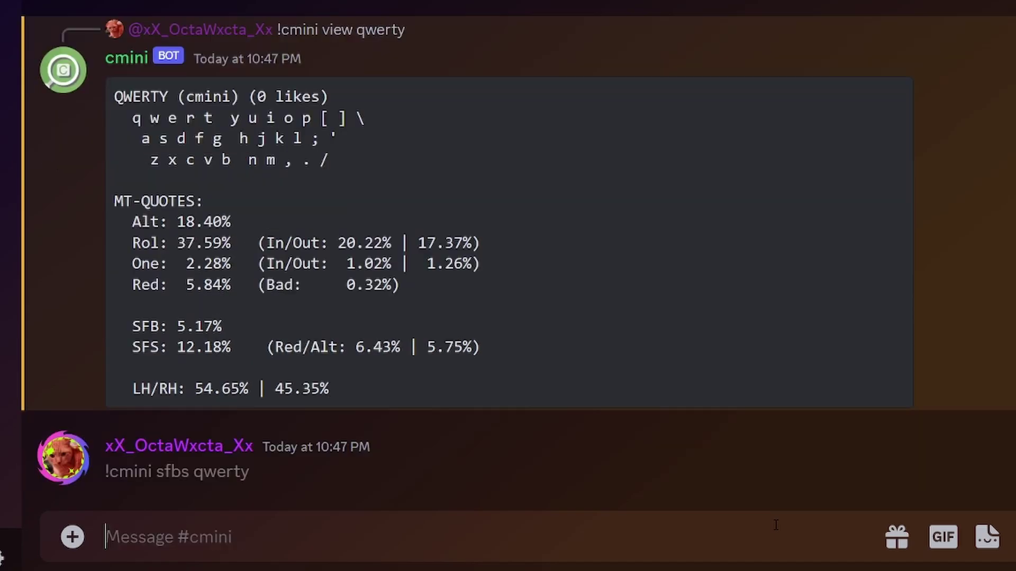
type("ed de lo ce")
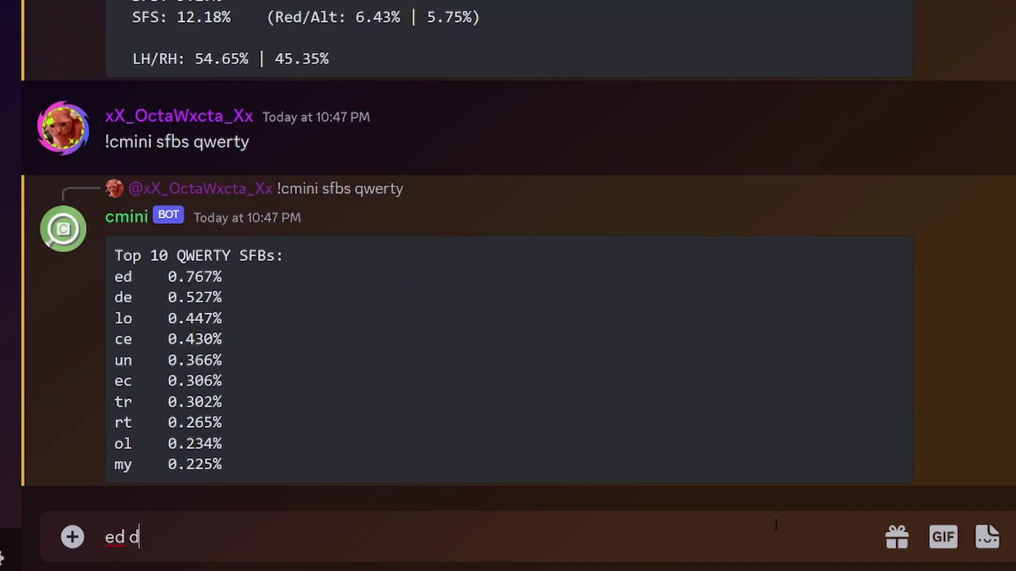
type(" un ec tr rt ol")
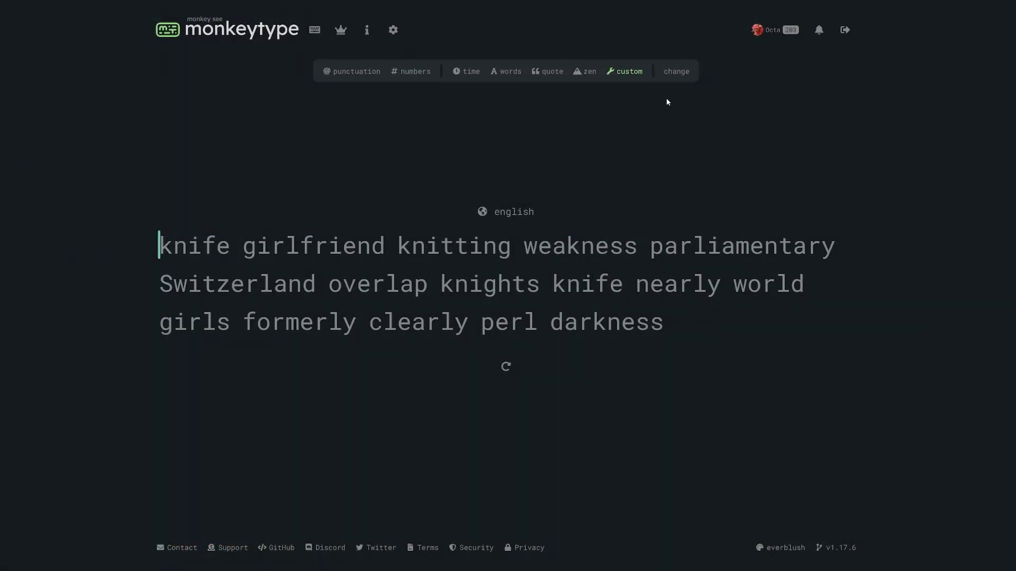
Paste Octa8's bigram list into the include field, regenerate the word list, and apply it
left_click(670, 74)
left_click(688, 129)
triple_click(420, 290)
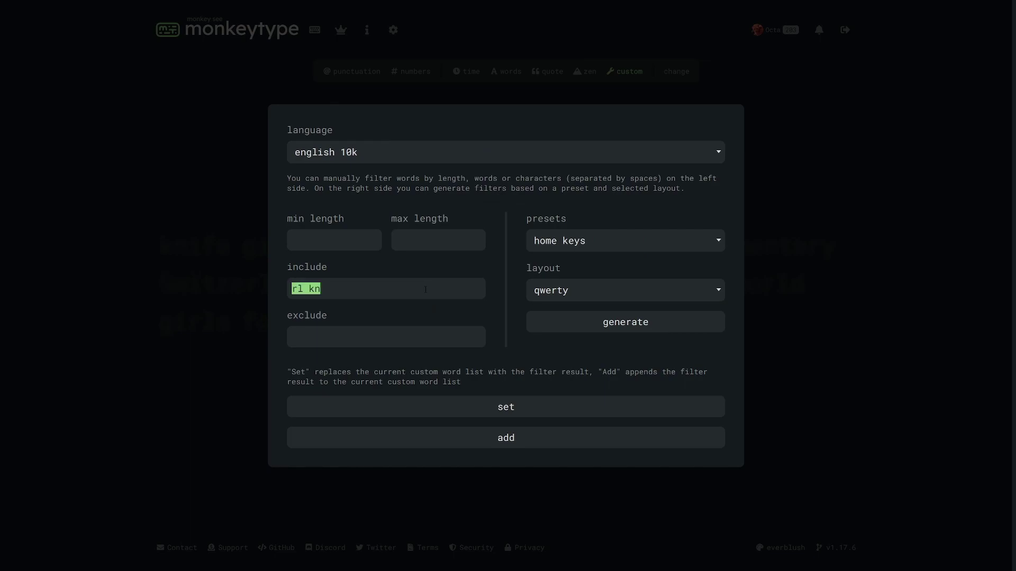
key("ctrl+v")
left_click(519, 406)
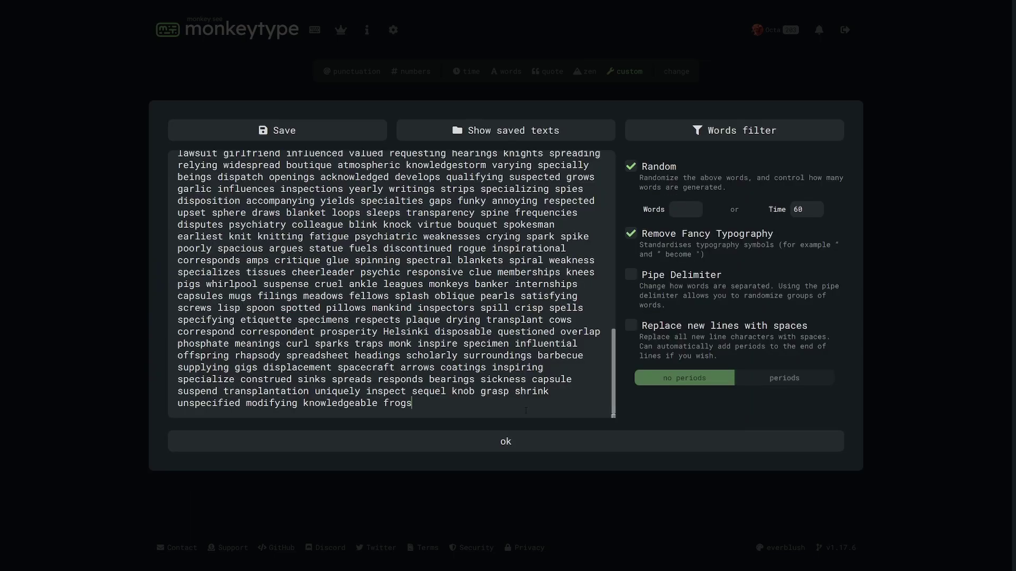
scroll(519, 370, "up", 5)
left_click(491, 450)
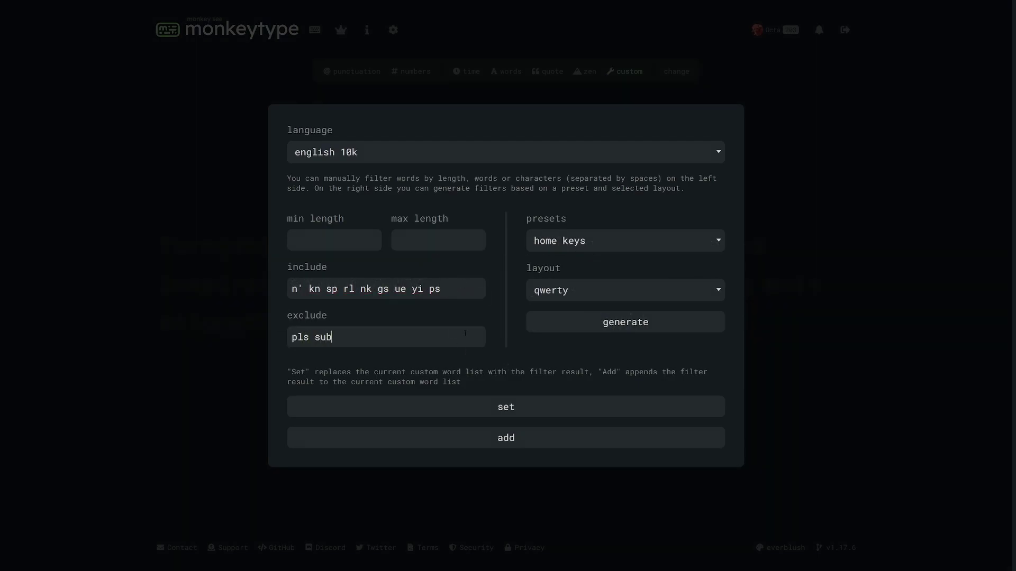
left_click(484, 405)
left_click(503, 440)
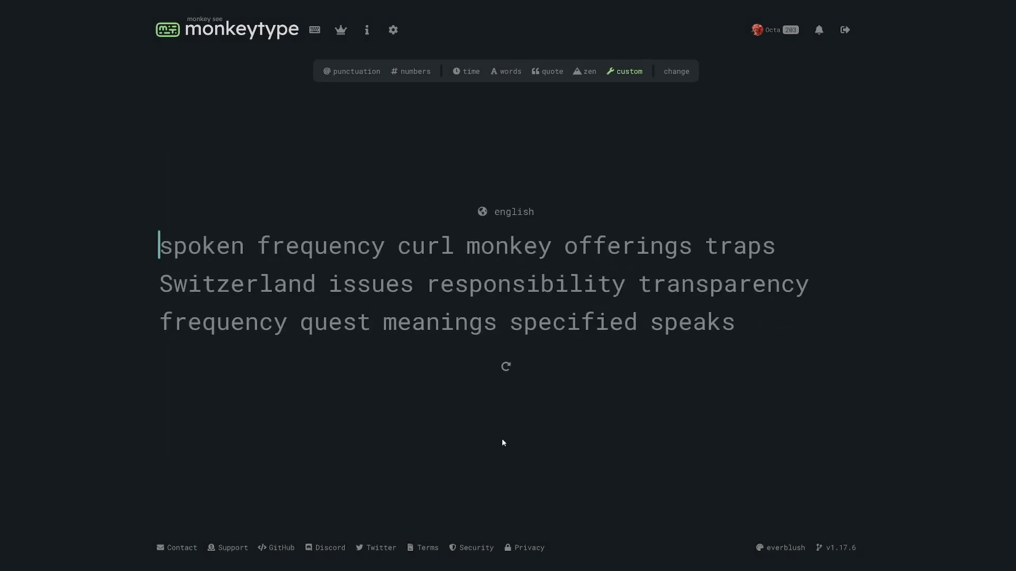